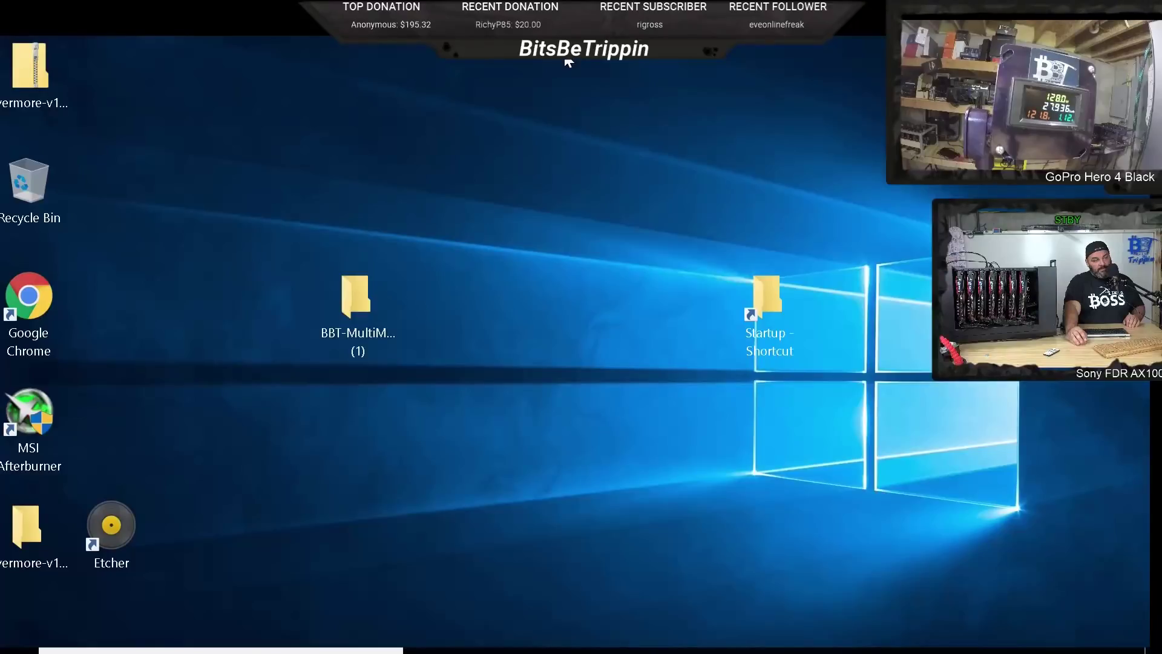
# - Switch to Chrome and open the Ubiq Report article "Announcing the UIP 1 Hard Fork"
pyautogui.hotkey('alt', 'Tab')
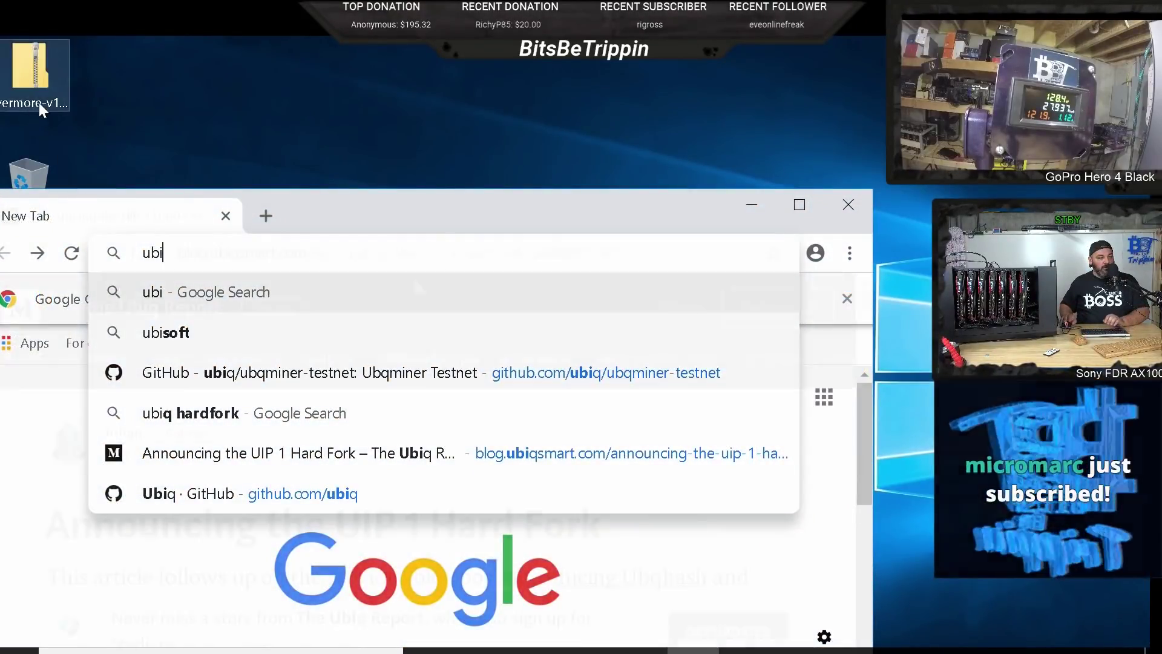
pyautogui.doubleClick(372, 207)
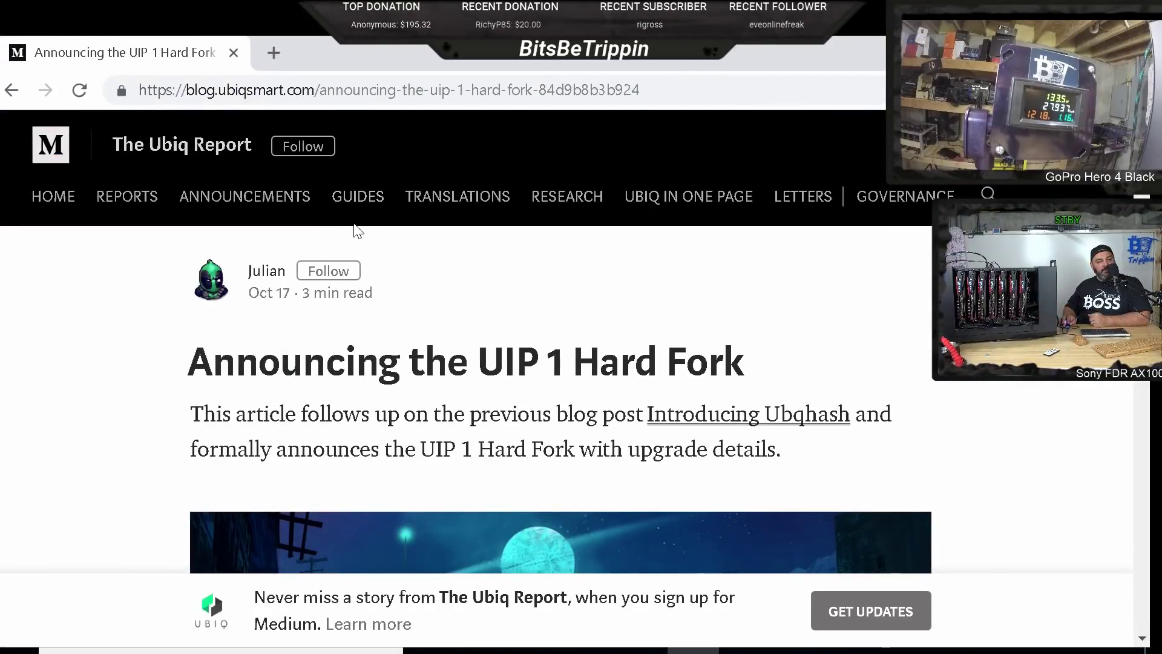
pyautogui.scroll(-3, 242, 259)
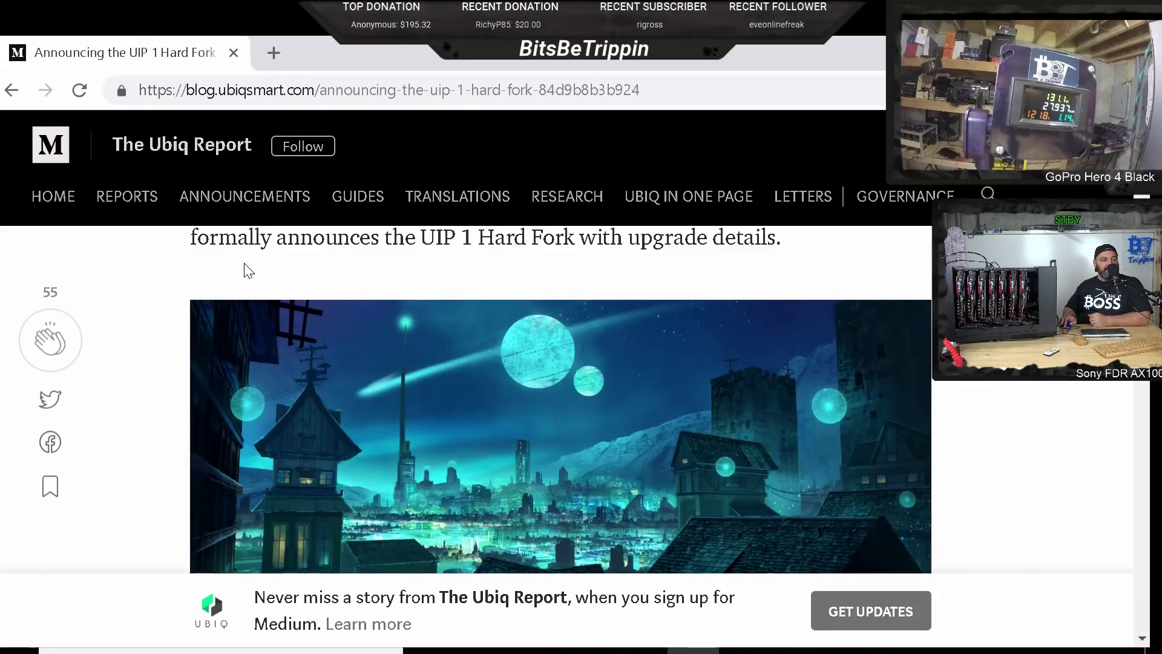
pyautogui.scroll(2, 246, 260)
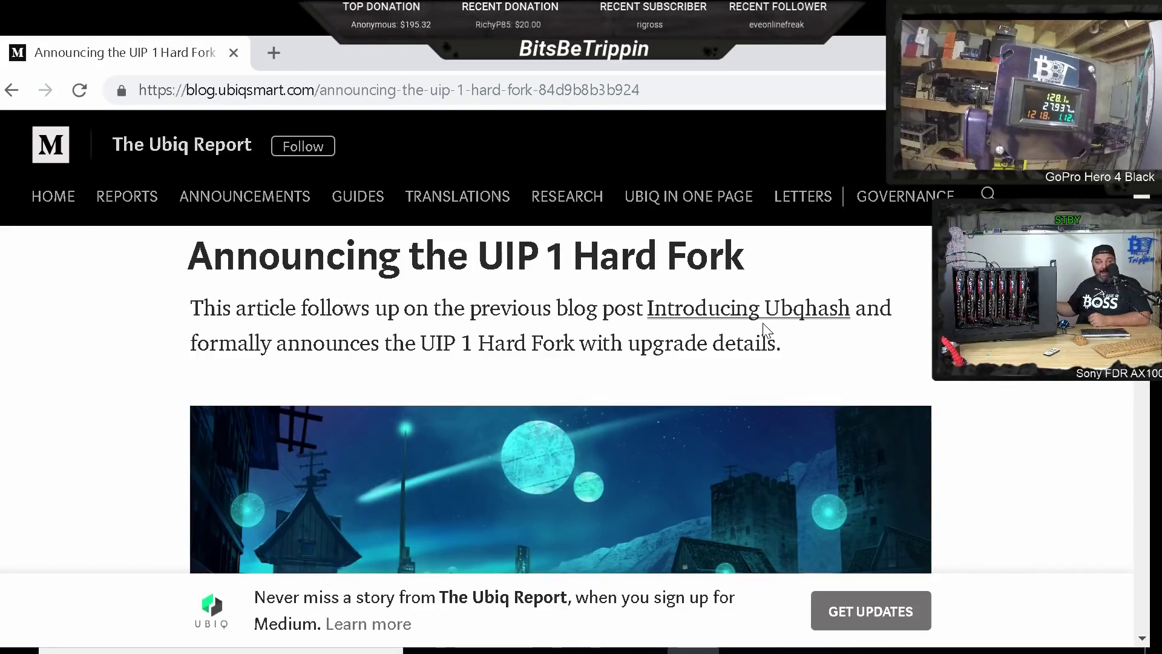
# - Examine the article's "Hard fork block" section for the epoch interval, the scheduled fork block and the mining epoch
pyautogui.scroll(-10, 187, 385)
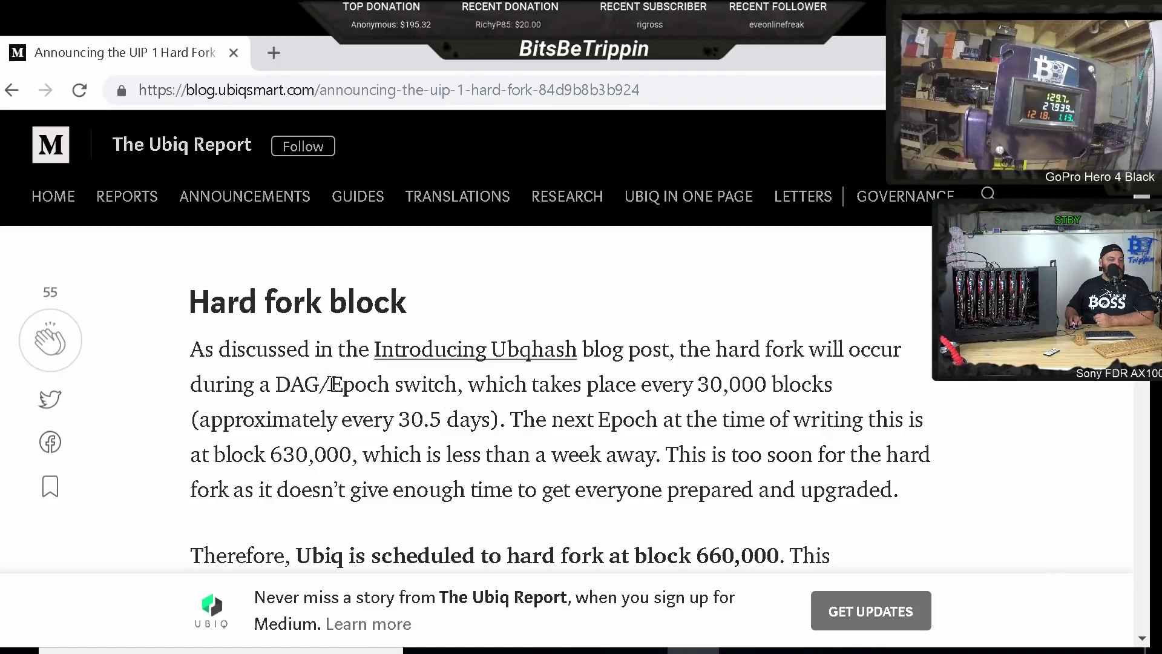
pyautogui.moveTo(282, 385); pyautogui.dragTo(447, 419)
pyautogui.click(407, 416)
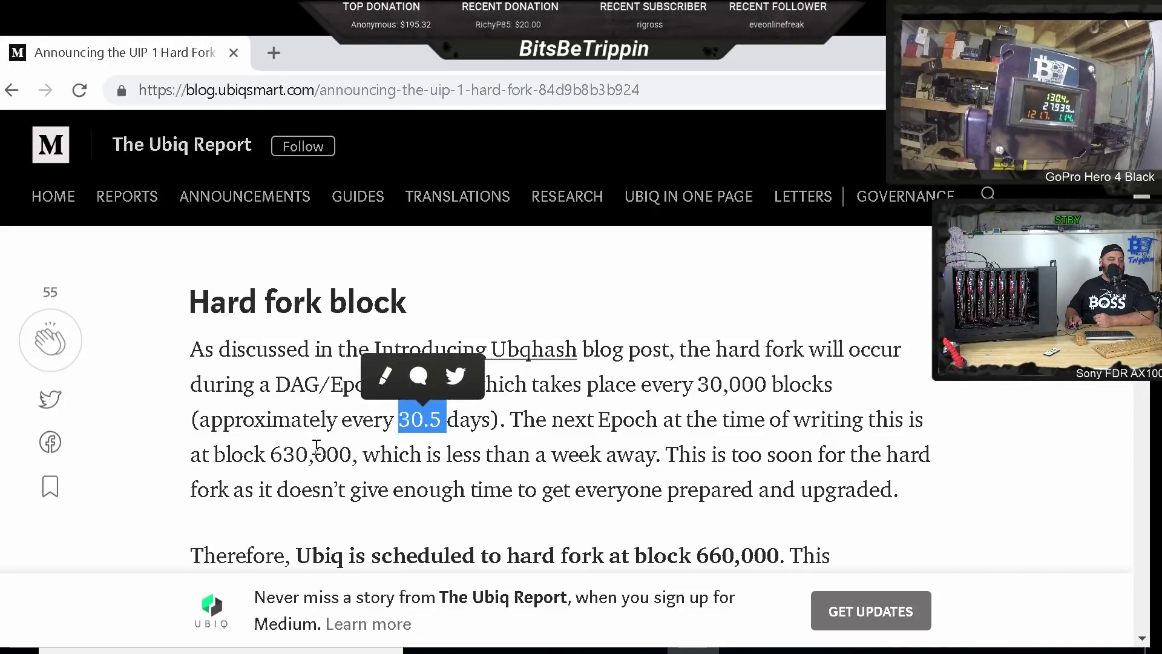
pyautogui.click(316, 446)
pyautogui.scroll(-2, 545, 448)
pyautogui.moveTo(697, 449); pyautogui.dragTo(780, 449)
pyautogui.click(562, 490)
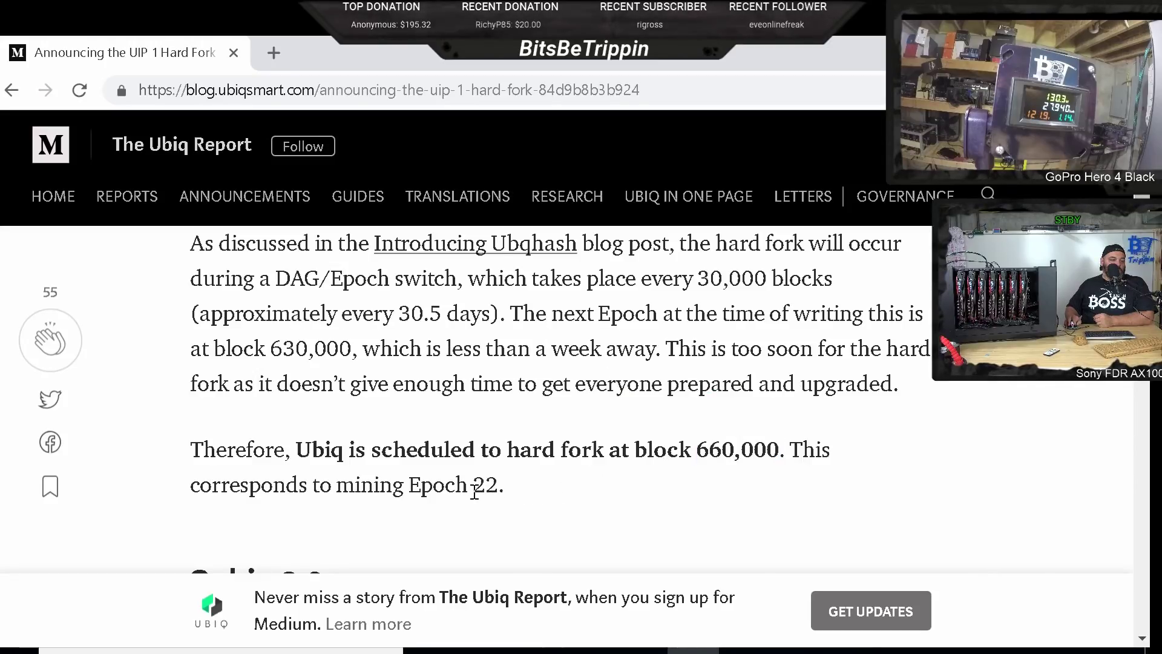
pyautogui.doubleClick(481, 486)
# - Open the GitHub releases link in the article's Ubqminer section and review the assets of the Mainnet first release
pyautogui.scroll(-9, 469, 496)
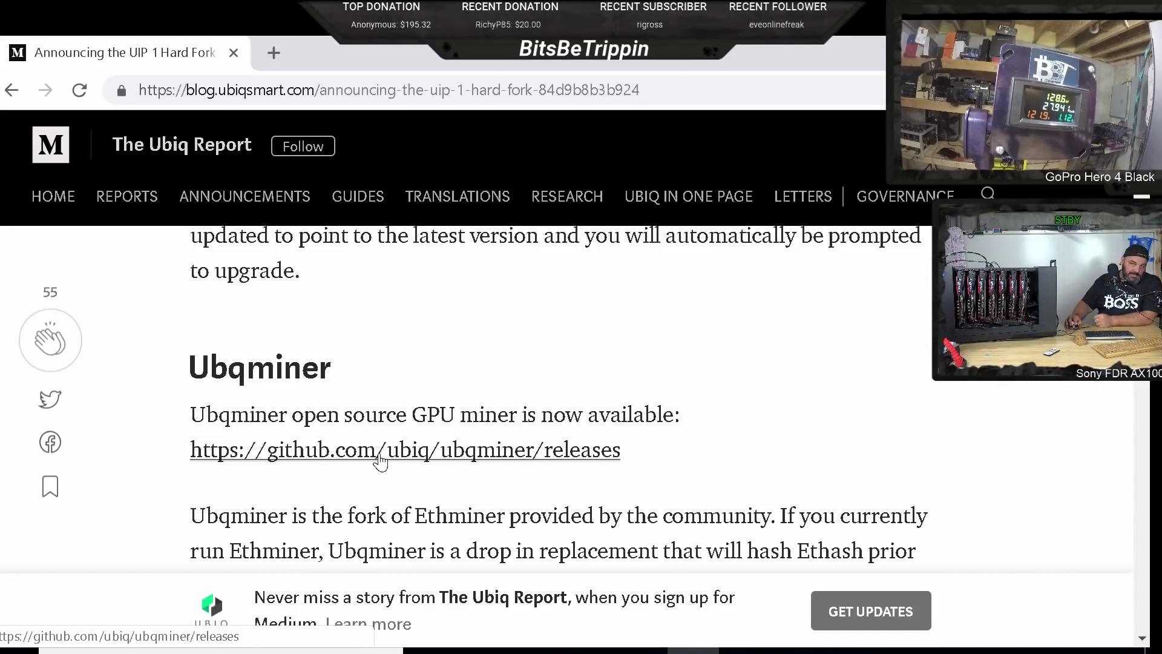
pyautogui.click(380, 460)
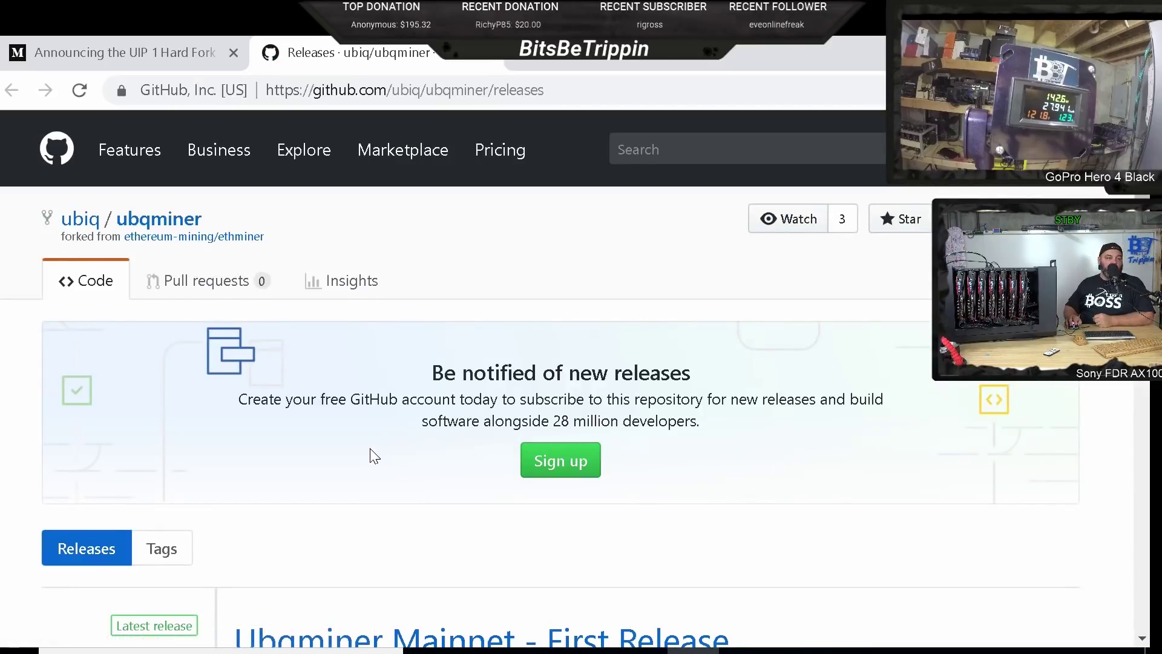
pyautogui.scroll(-2, 376, 445)
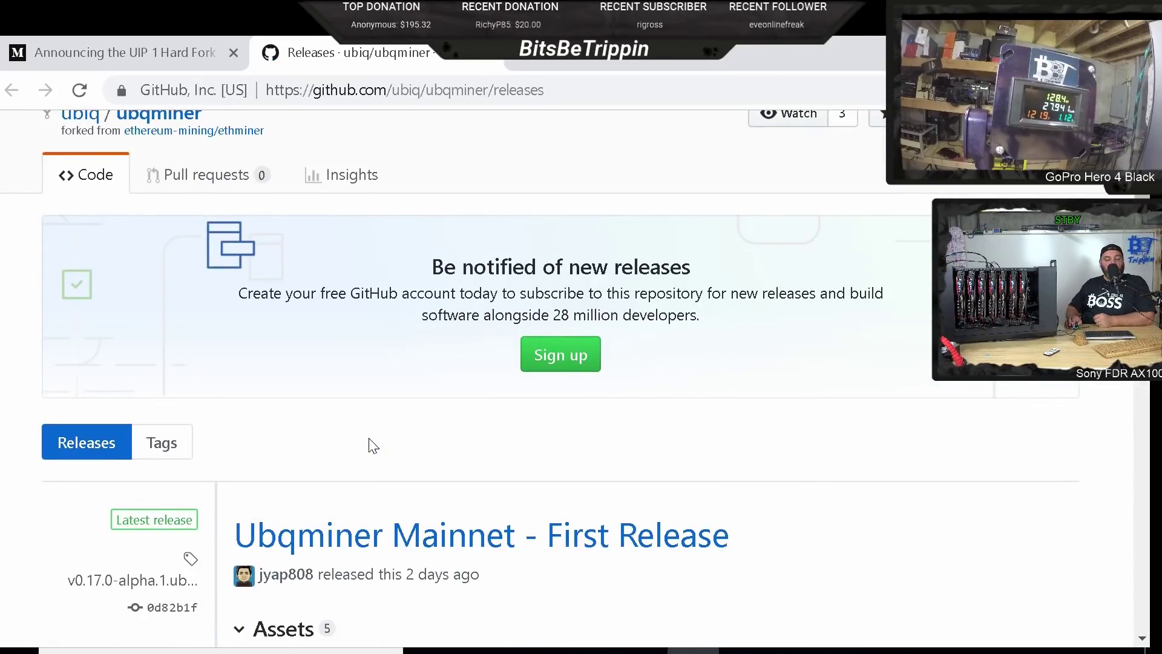
pyautogui.scroll(-3, 367, 448)
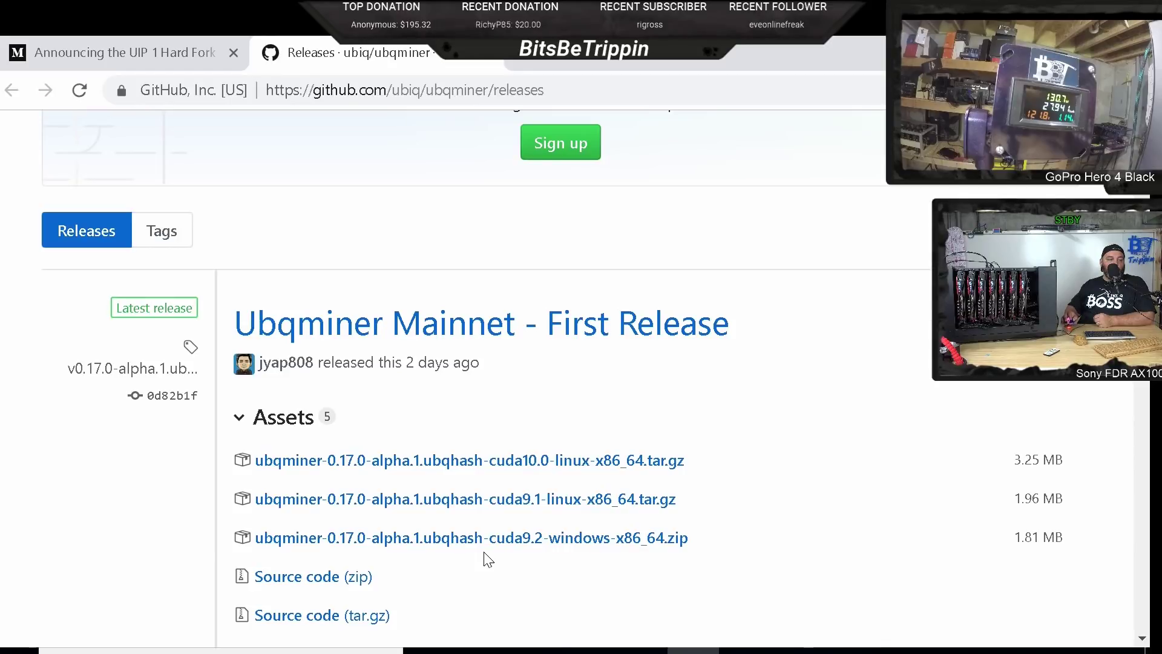
pyautogui.scroll(-2, 328, 392)
pyautogui.scroll(8, 327, 392)
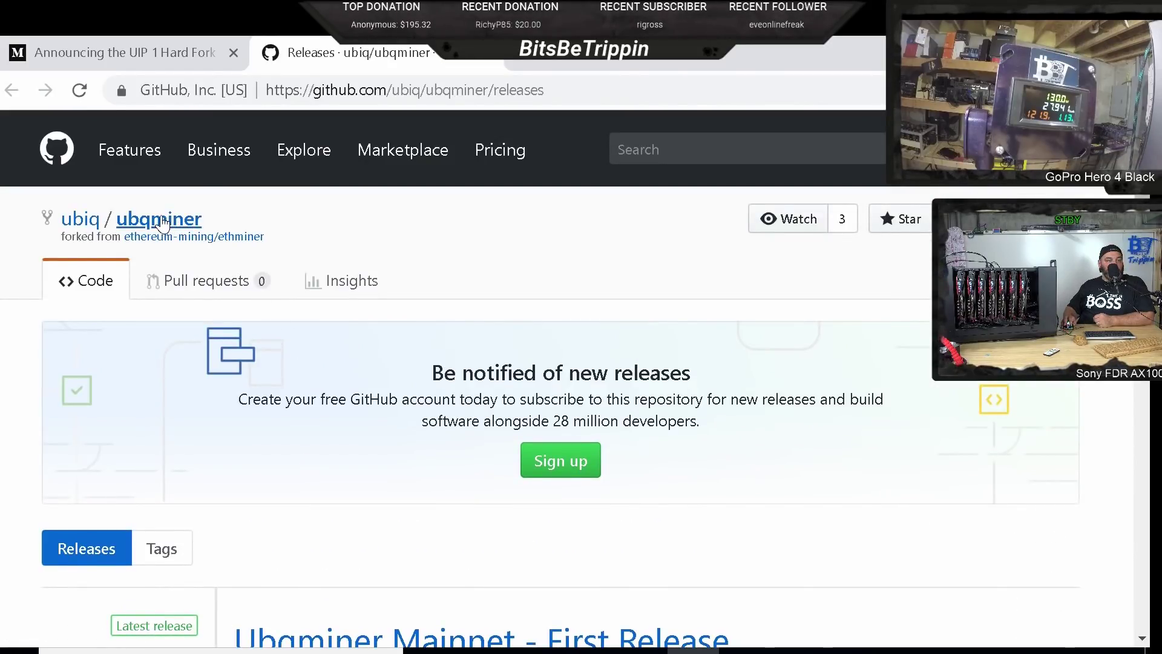
# - Go to the ubiq organization on GitHub and open its ubqminer-testnet repository
pyautogui.click(96, 224)
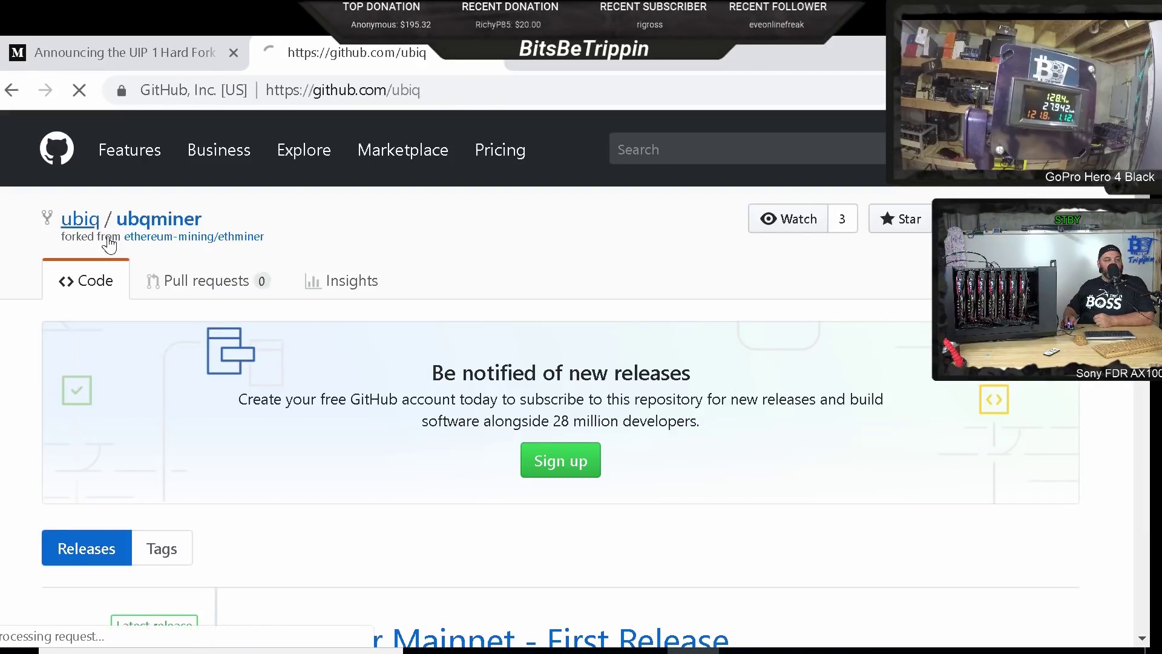
pyautogui.scroll(-4, 340, 363)
pyautogui.scroll(-14, 343, 364)
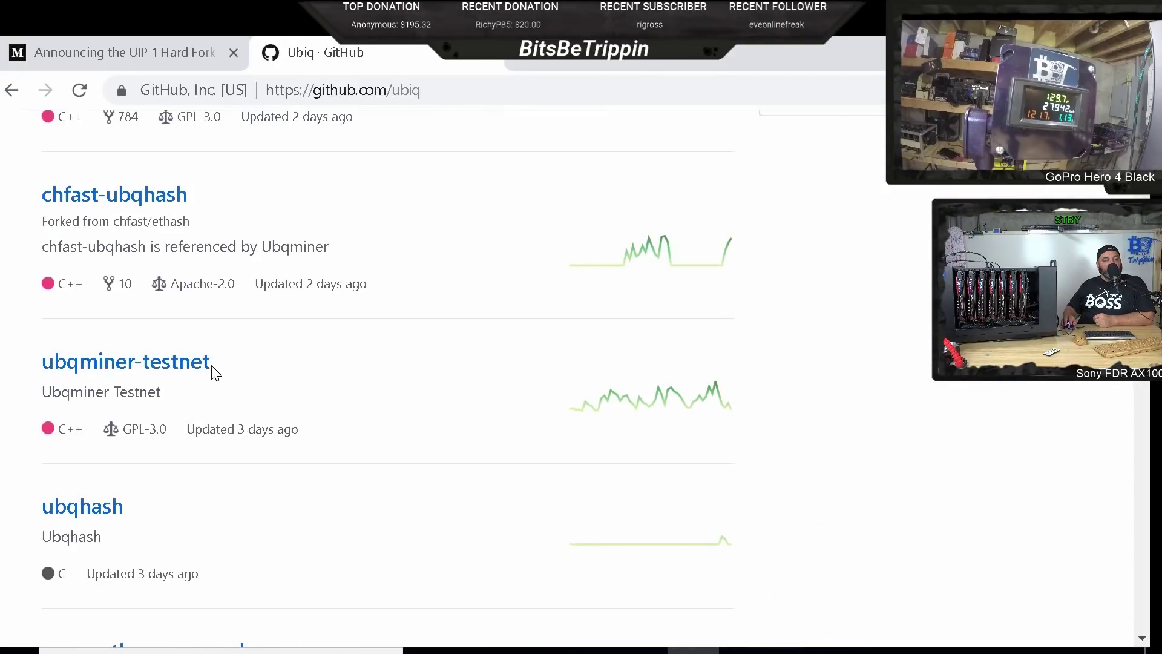
pyautogui.click(170, 369)
pyautogui.scroll(-2, 364, 426)
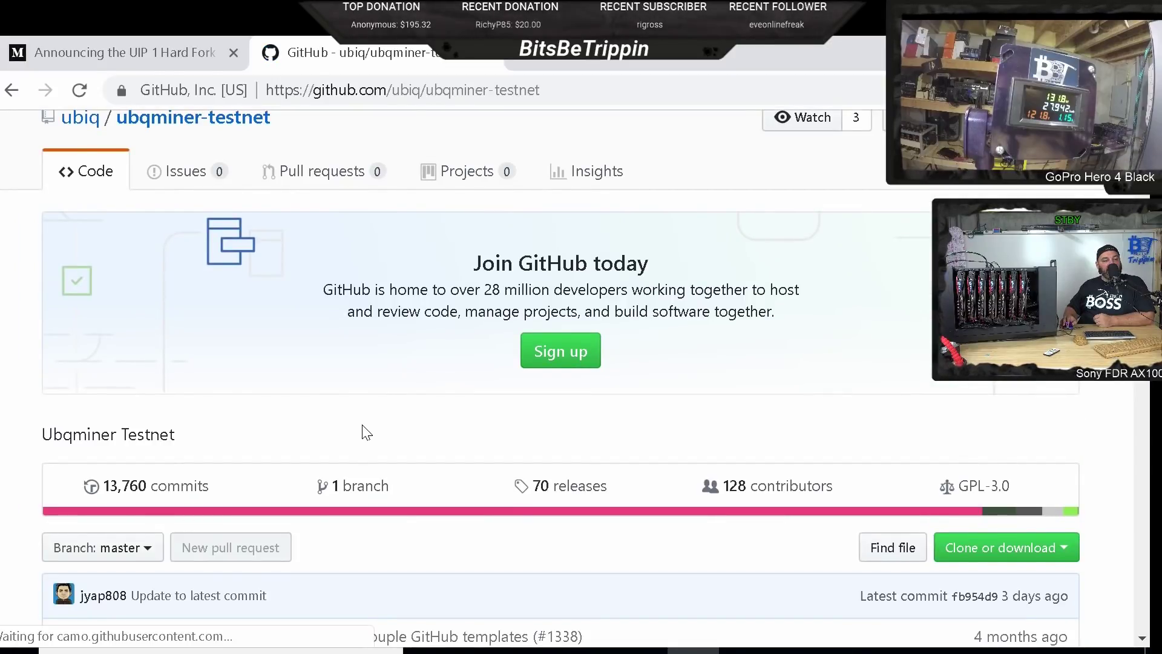
pyautogui.scroll(-2, 365, 429)
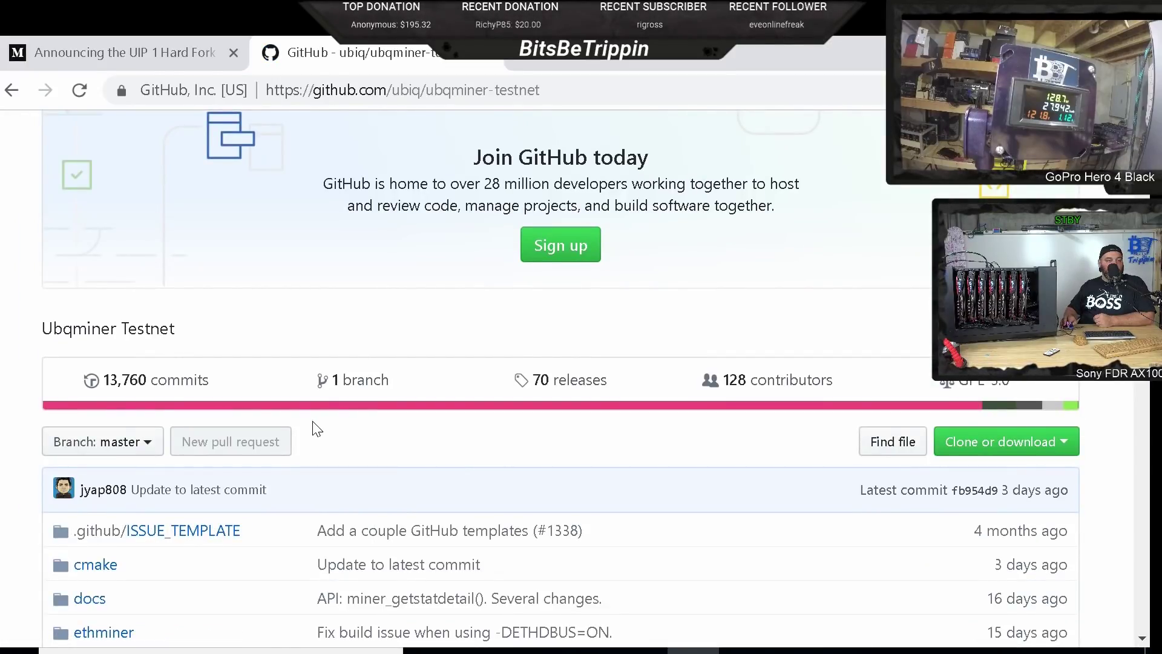
# - Download ubqminer-testnet-0.17.0-alpha.1-cuda9.2-windows-x86_64.zip from the repository's releases
pyautogui.click(572, 391)
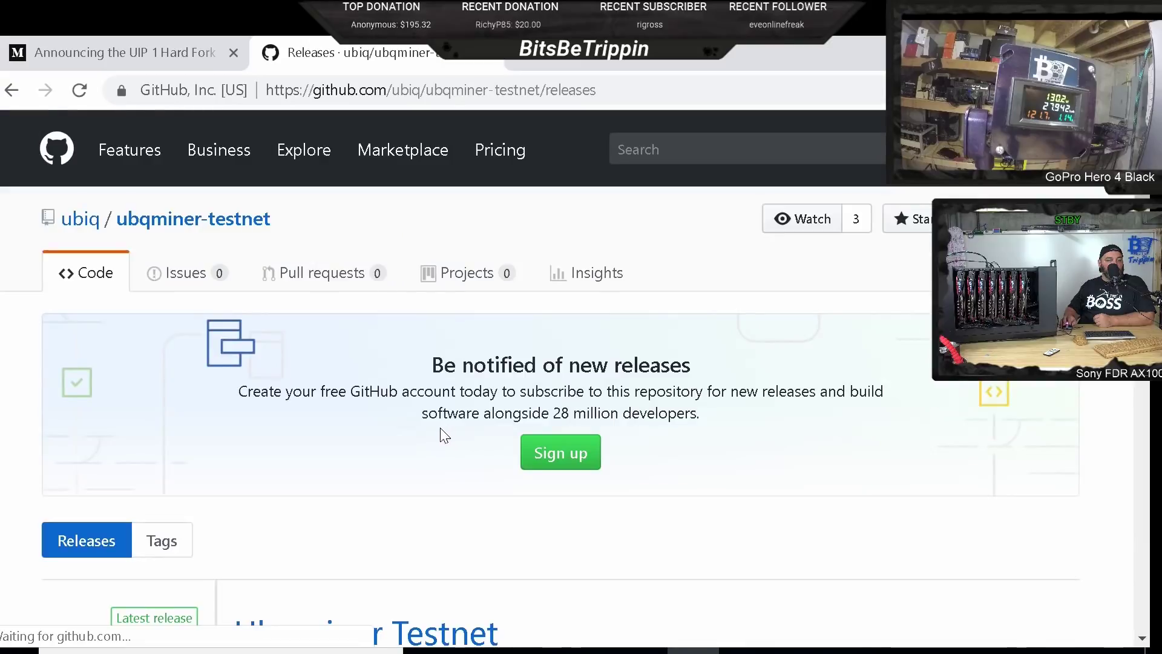
pyautogui.scroll(-3, 389, 446)
pyautogui.scroll(-2, 385, 448)
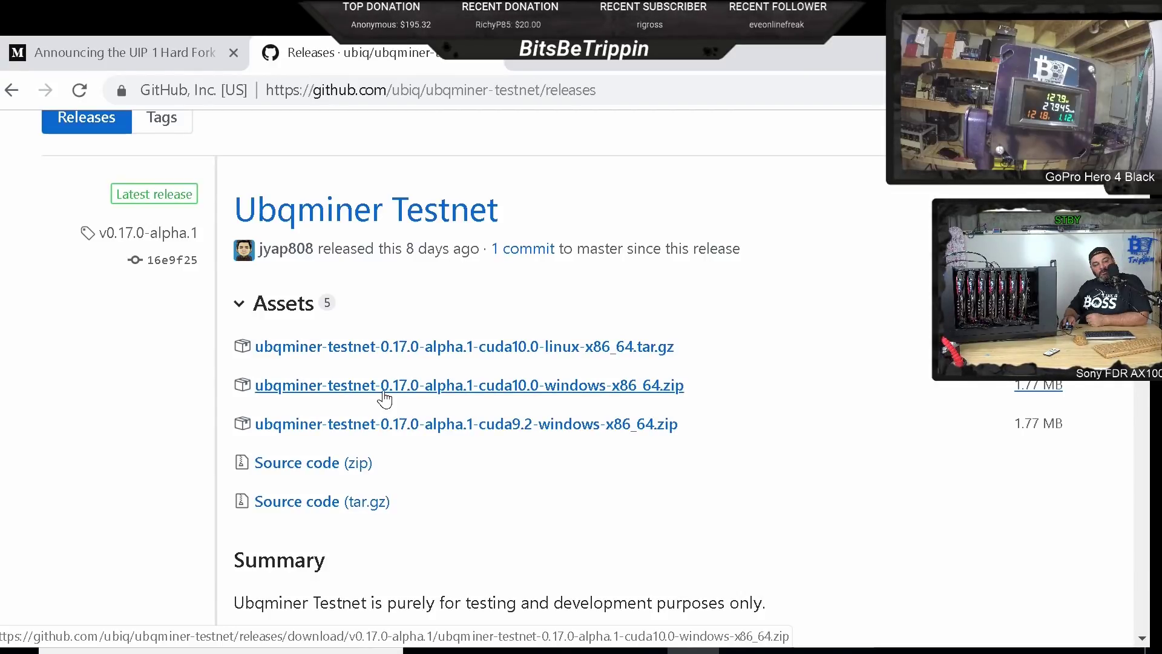
pyautogui.click(389, 427)
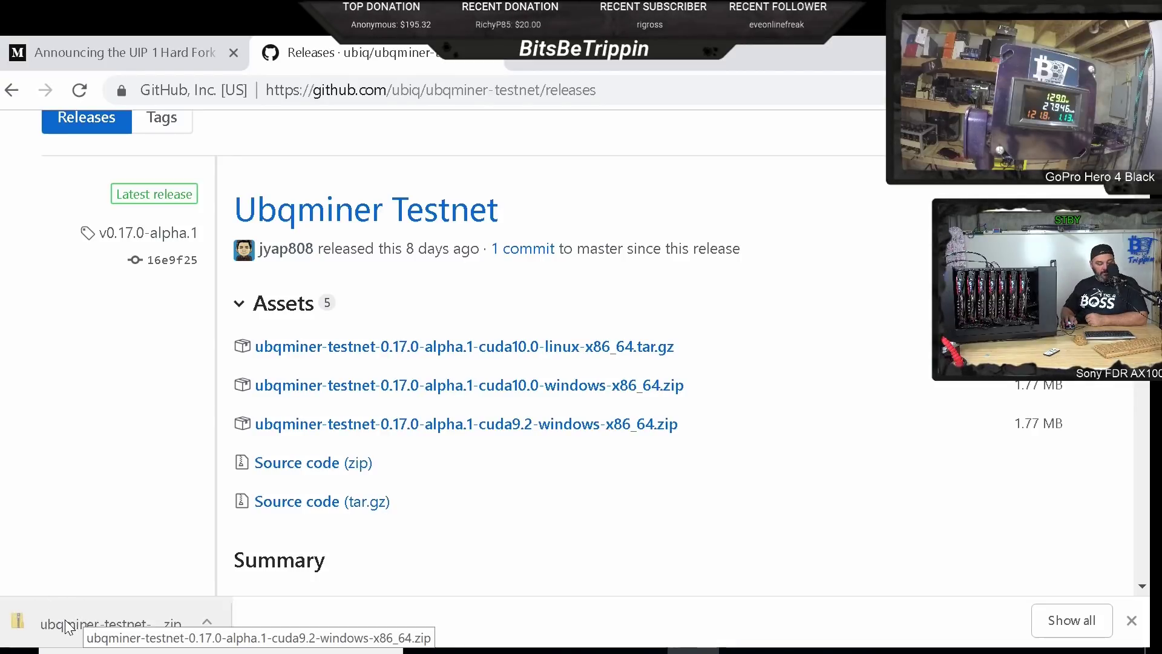
# - Extract the downloaded cuda9.2 zip to its default folder in Downloads and open the extracted bin_ocl_cuda92 folder
pyautogui.click(72, 618)
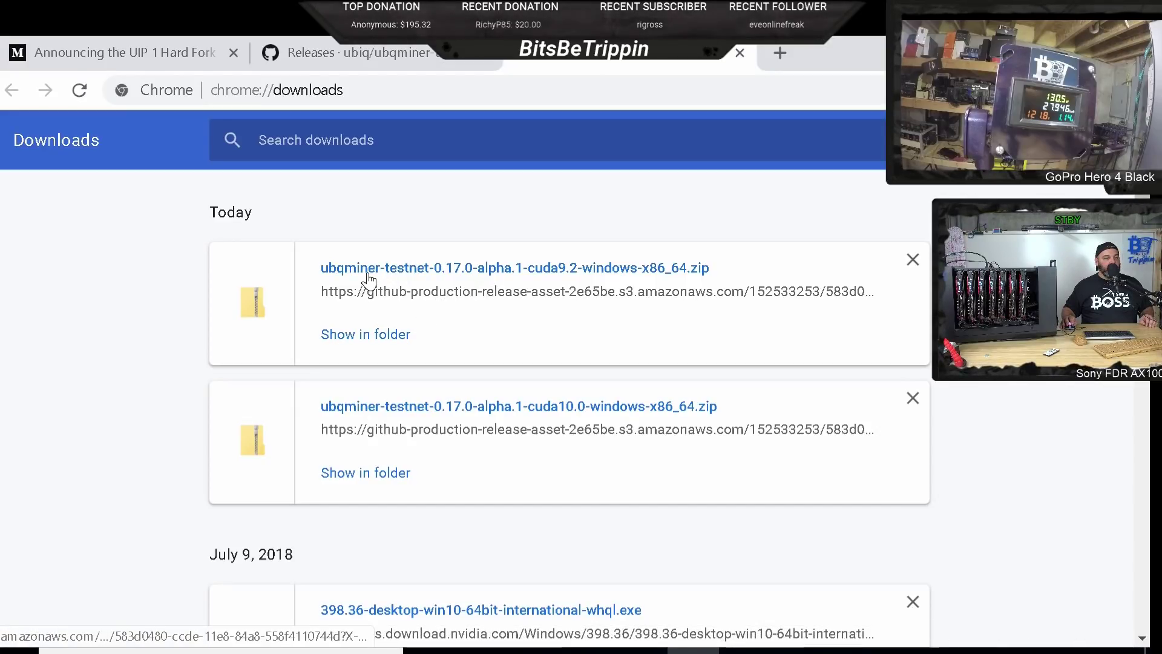
pyautogui.click(367, 335)
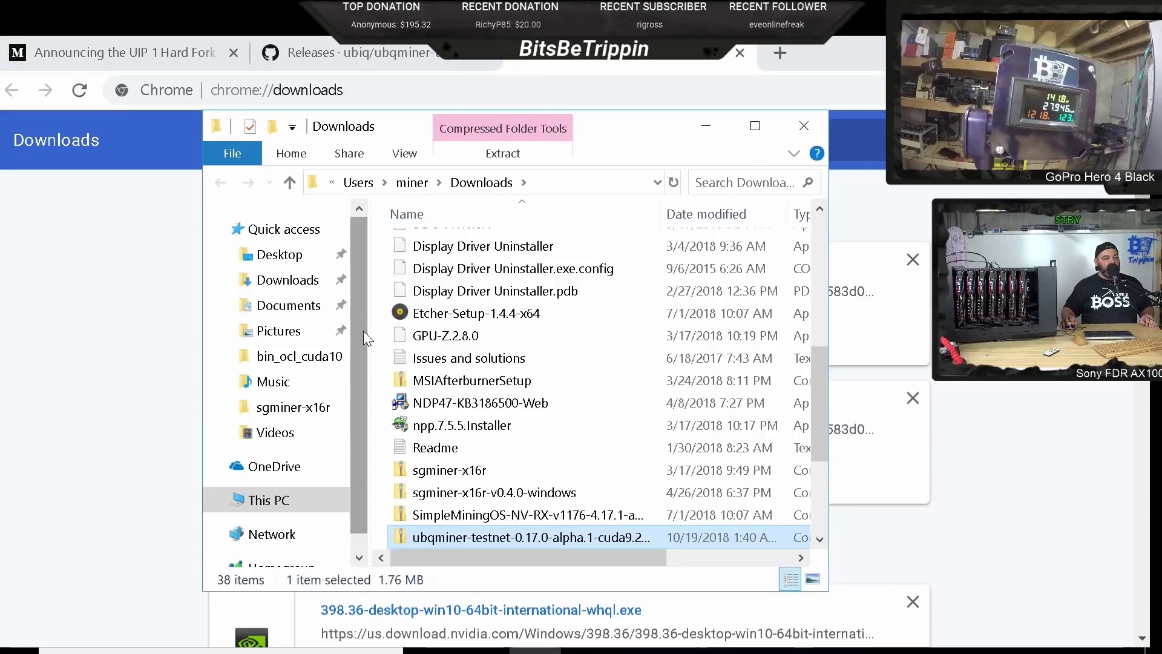
pyautogui.rightClick(456, 531)
pyautogui.click(538, 140)
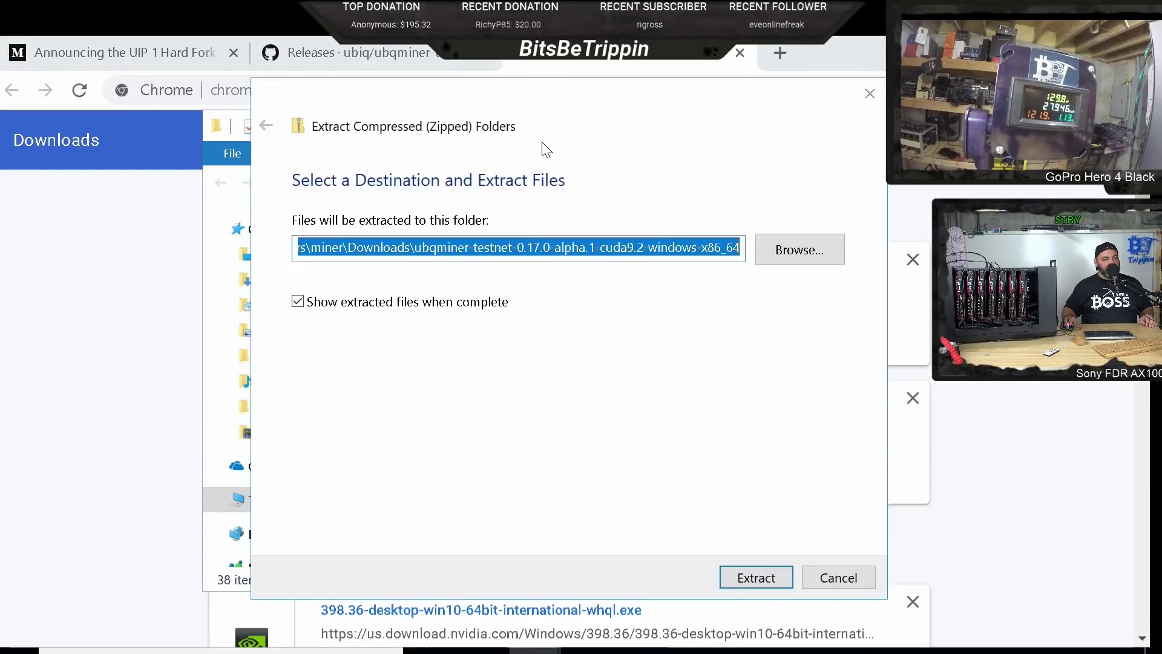
pyautogui.click(759, 580)
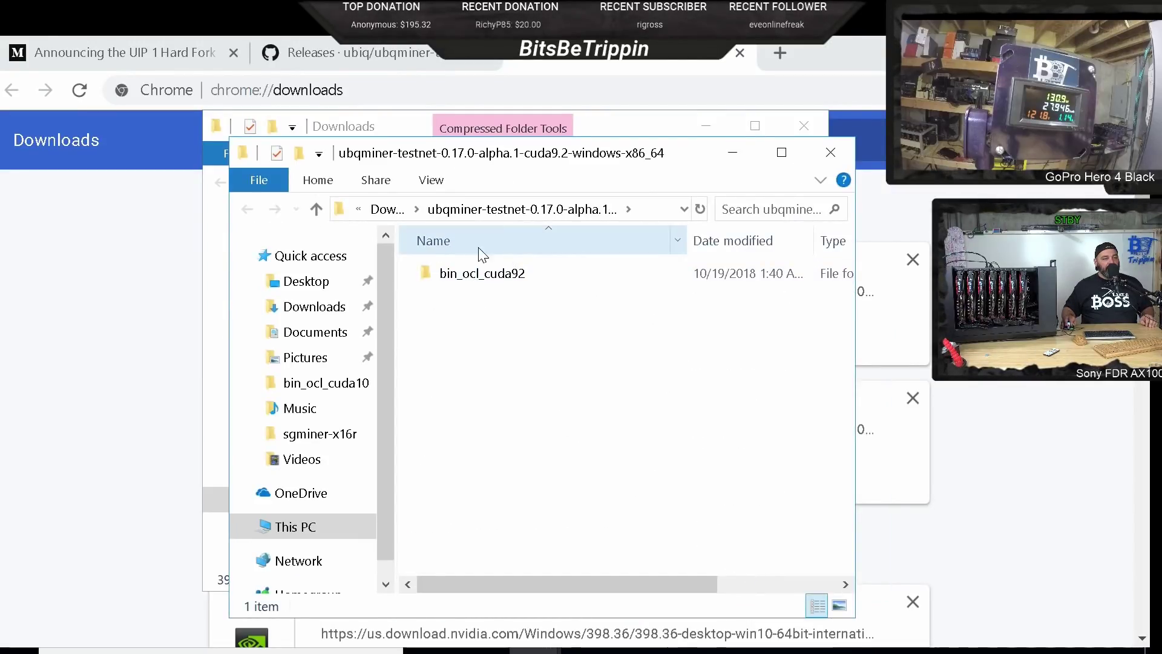
pyautogui.doubleClick(482, 271)
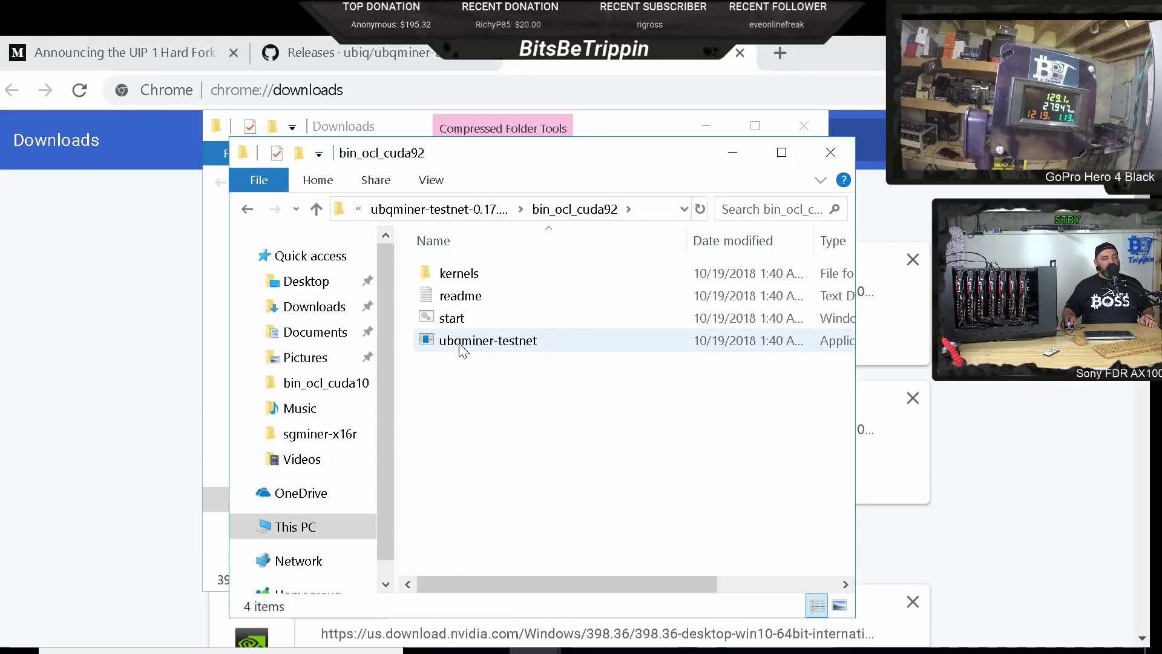
pyautogui.doubleClick(440, 319)
pyautogui.rightClick(440, 319)
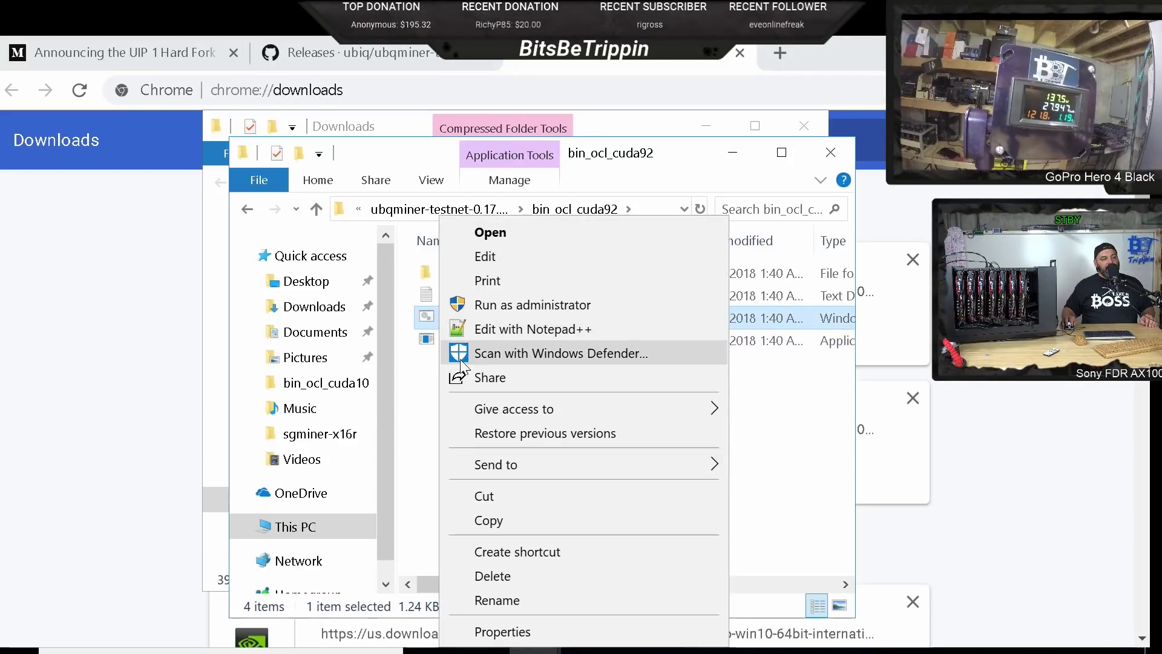
pyautogui.click(416, 437)
pyautogui.click(416, 437)
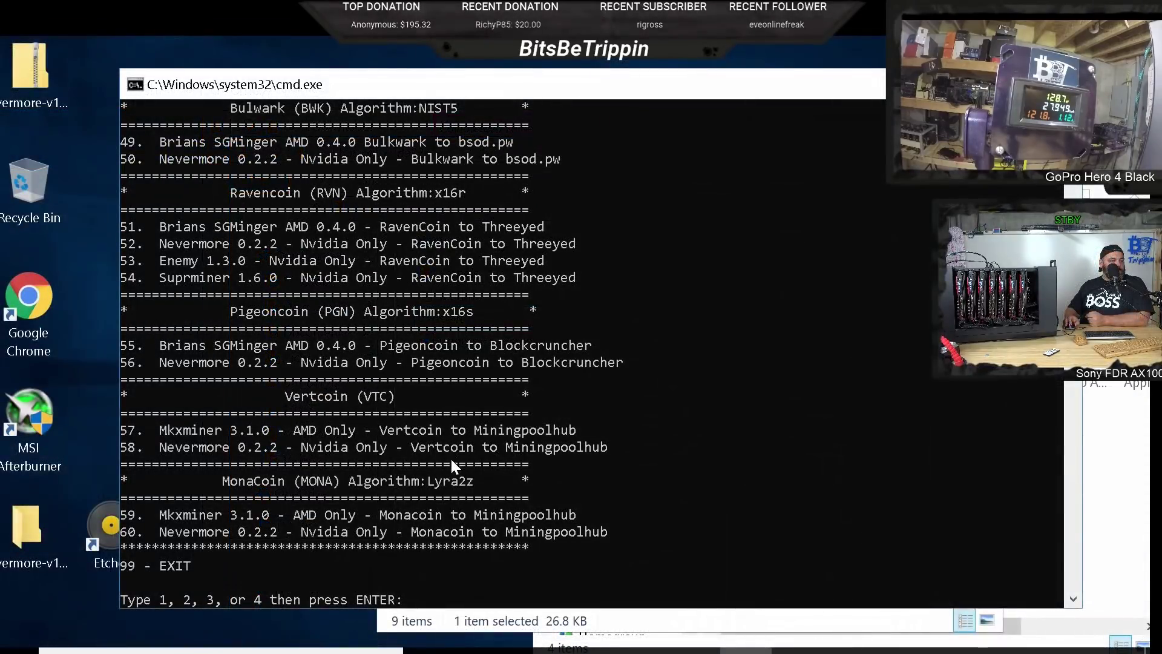
# - Look through the multi-miner's coin menu in the command window and run option 5
pyautogui.scroll(12, 454, 454)
pyautogui.scroll(12, 456, 444)
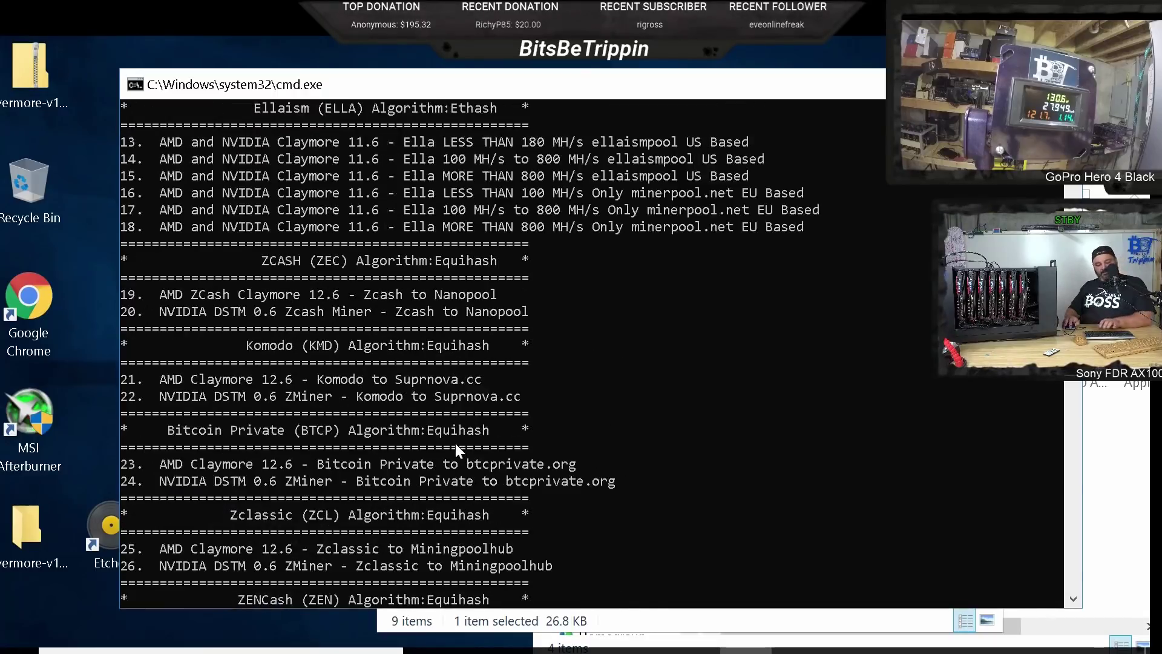
pyautogui.write('5')
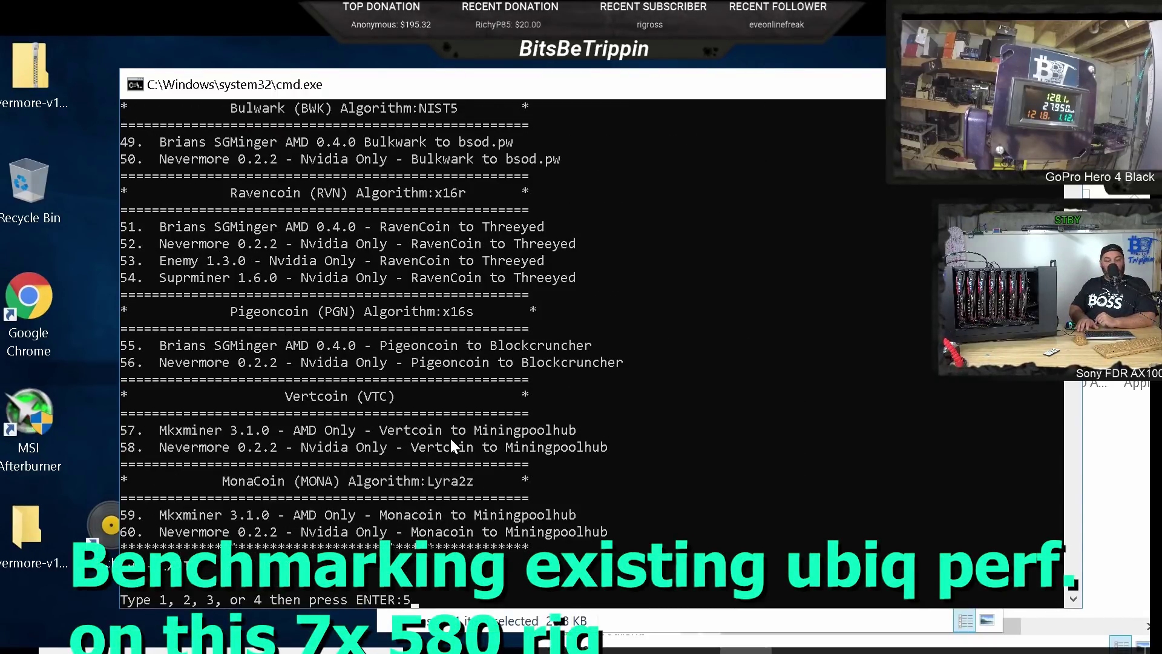
pyautogui.press('Return')
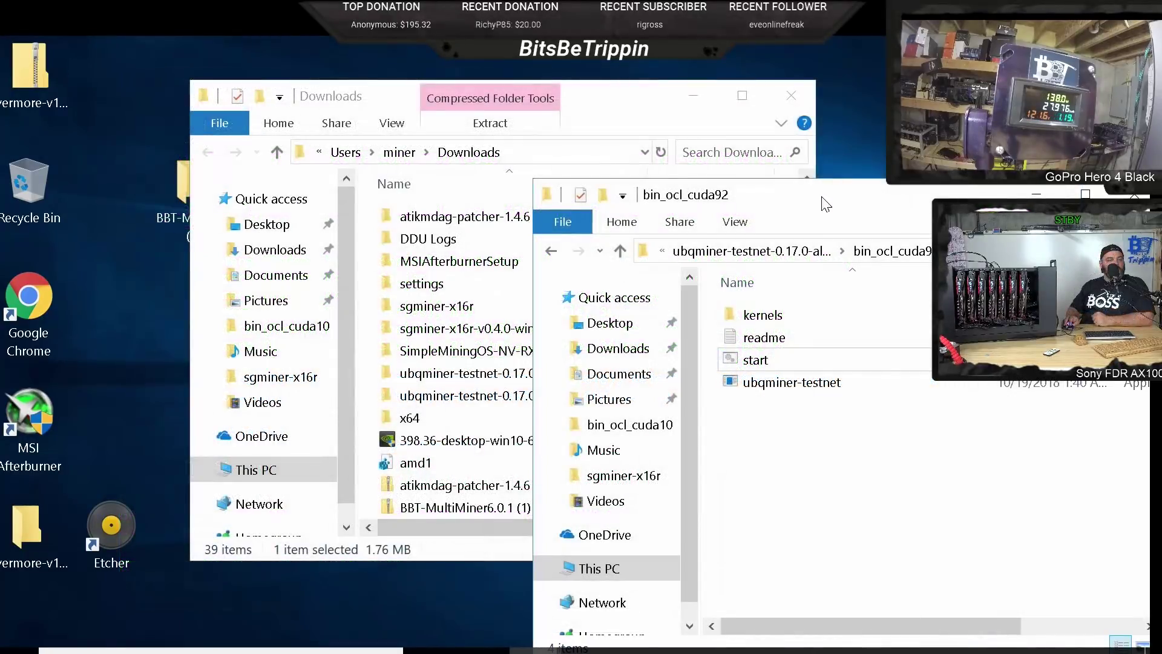
# - Open the start batch file in bin_ocl_cuda92 for editing in Notepad, allowing it past the SmartScreen block
pyautogui.moveTo(826, 204); pyautogui.dragTo(481, 121)
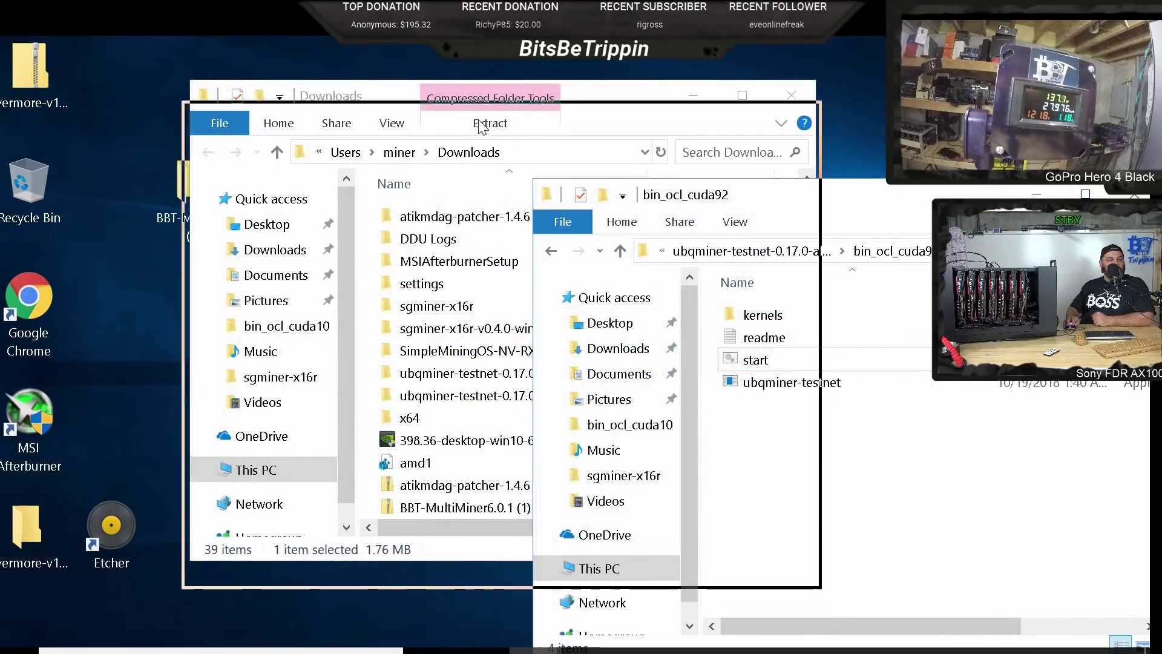
pyautogui.click(396, 285)
pyautogui.rightClick(396, 287)
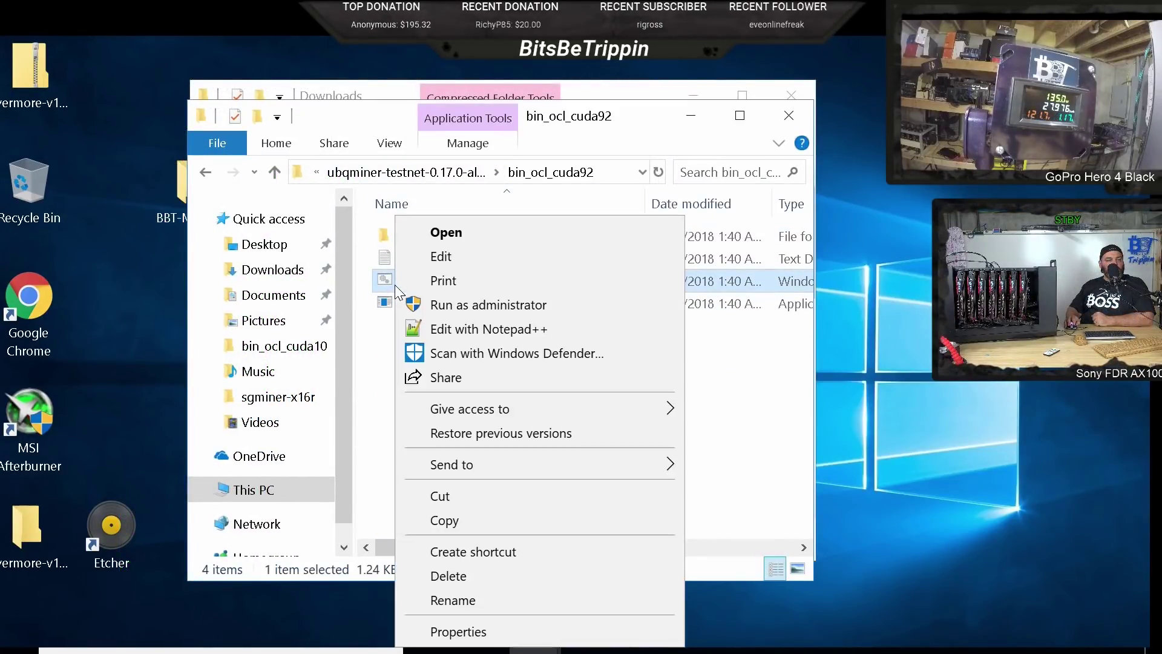
pyautogui.click(444, 258)
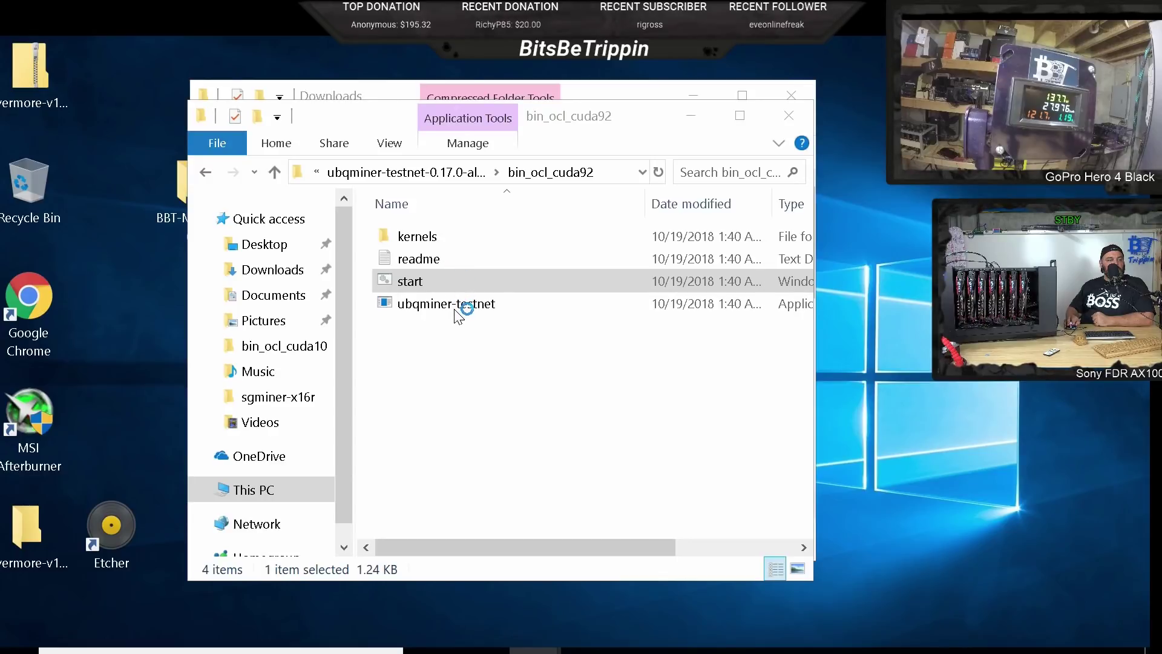
pyautogui.doubleClick(455, 307)
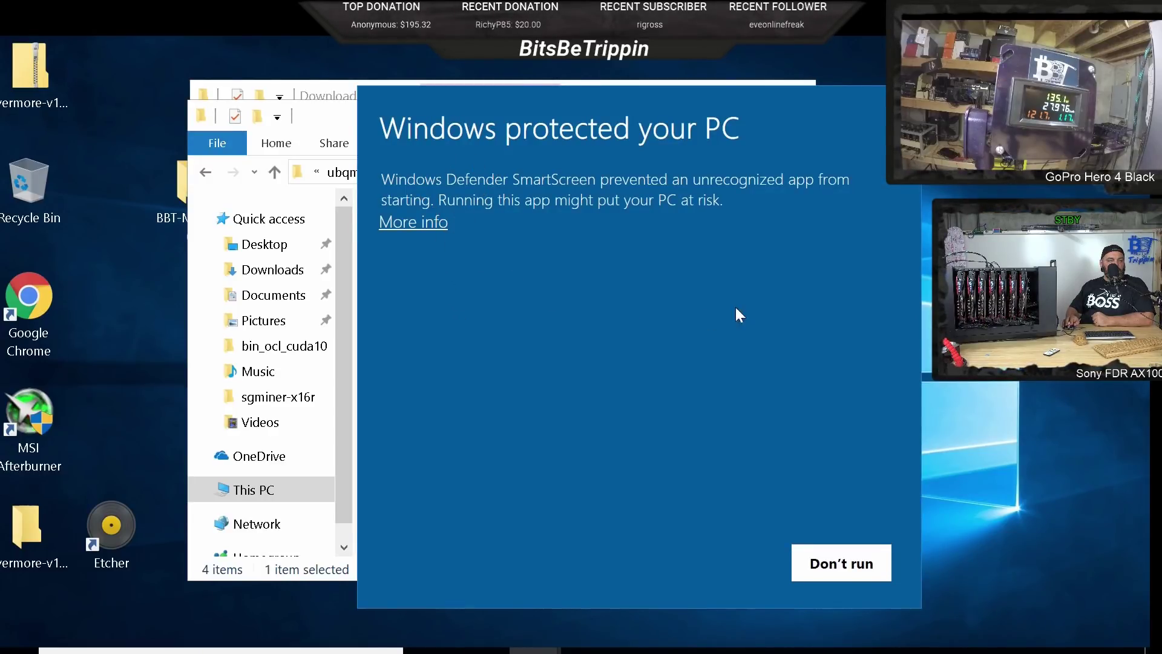
pyautogui.click(436, 224)
pyautogui.click(705, 562)
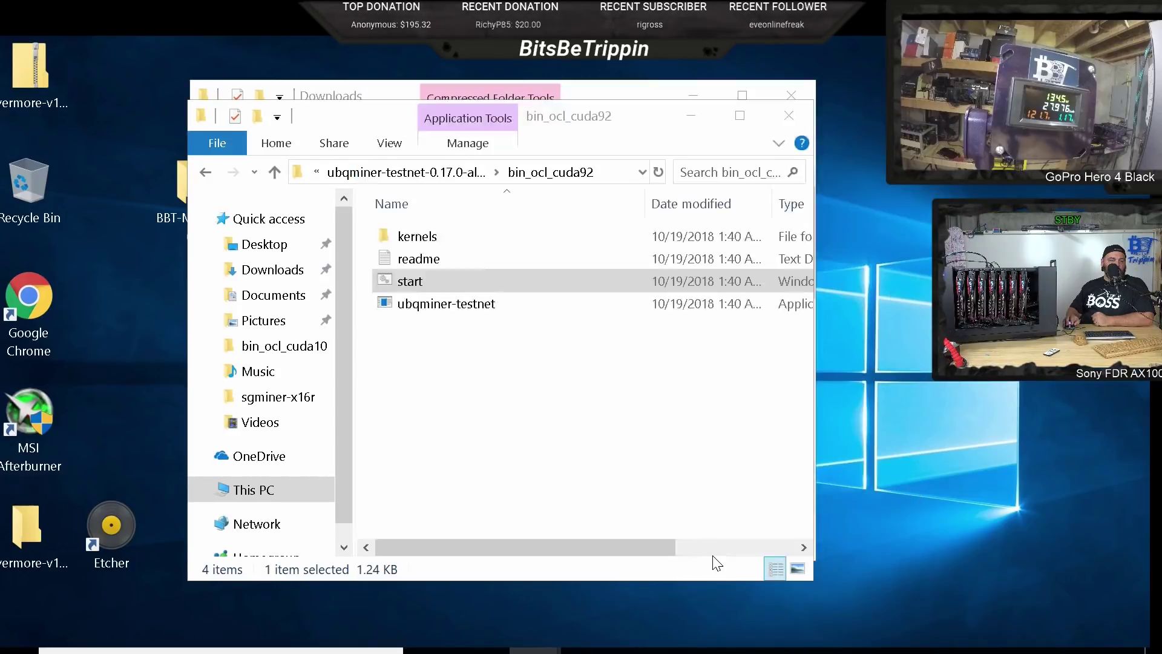
pyautogui.moveTo(487, 242); pyautogui.dragTo(539, 184)
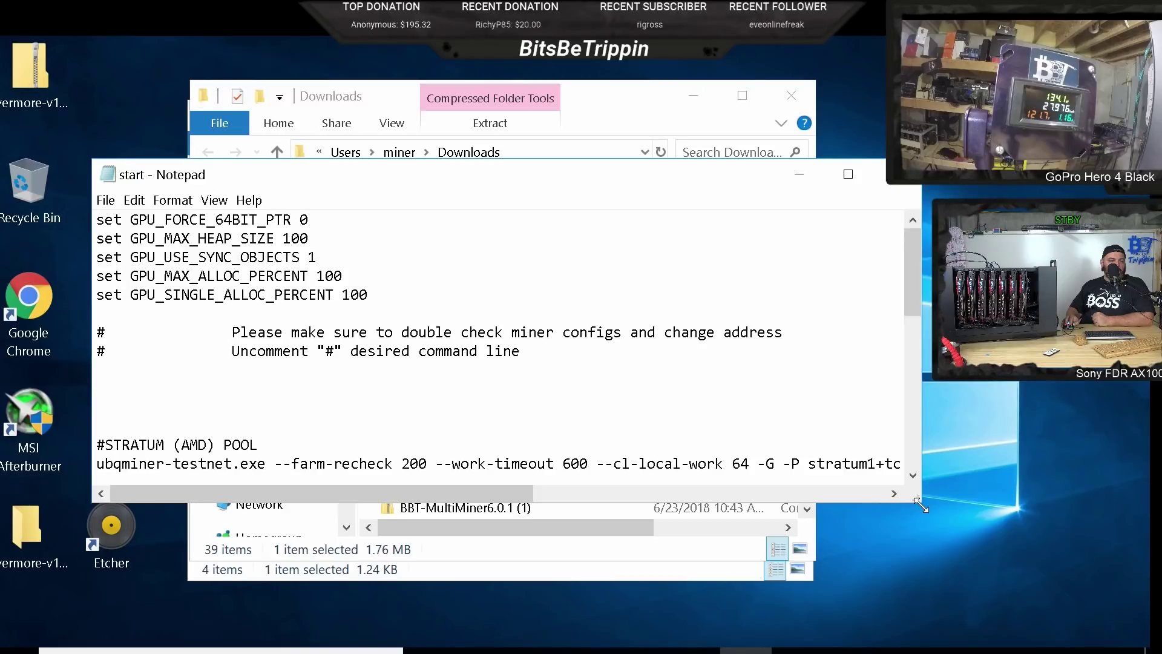
# - Enlarge the Notepad window and examine the miner options and pool address in the STRATUM (AMD) POOL command line
pyautogui.moveTo(918, 500); pyautogui.dragTo(1070, 597)
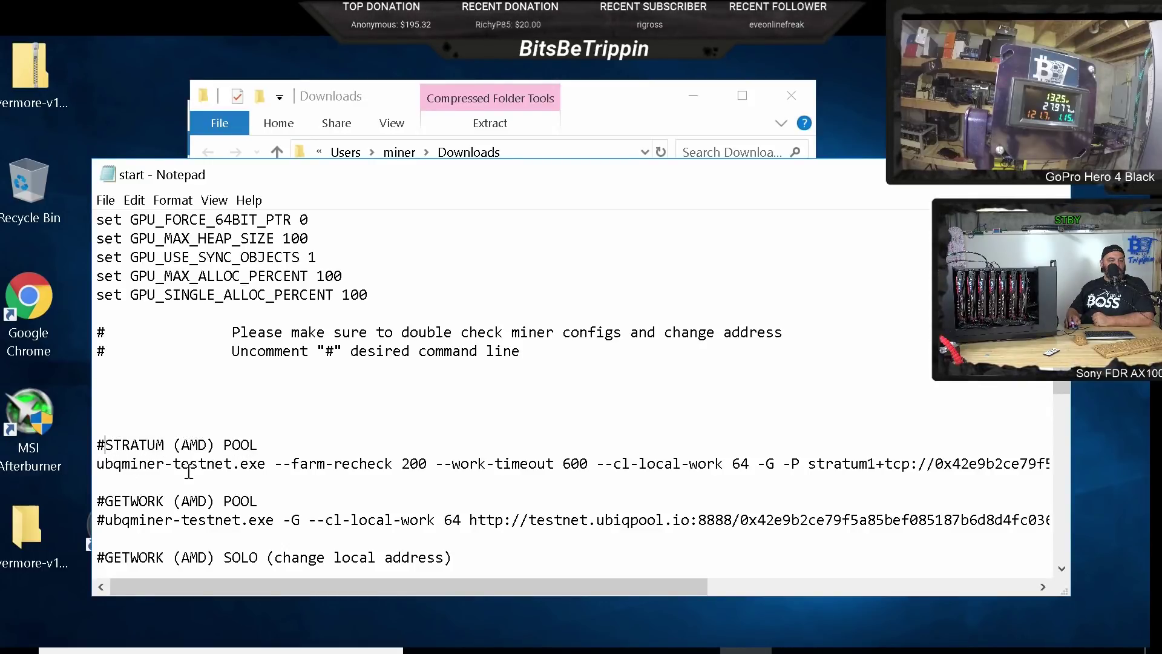
pyautogui.click(266, 465)
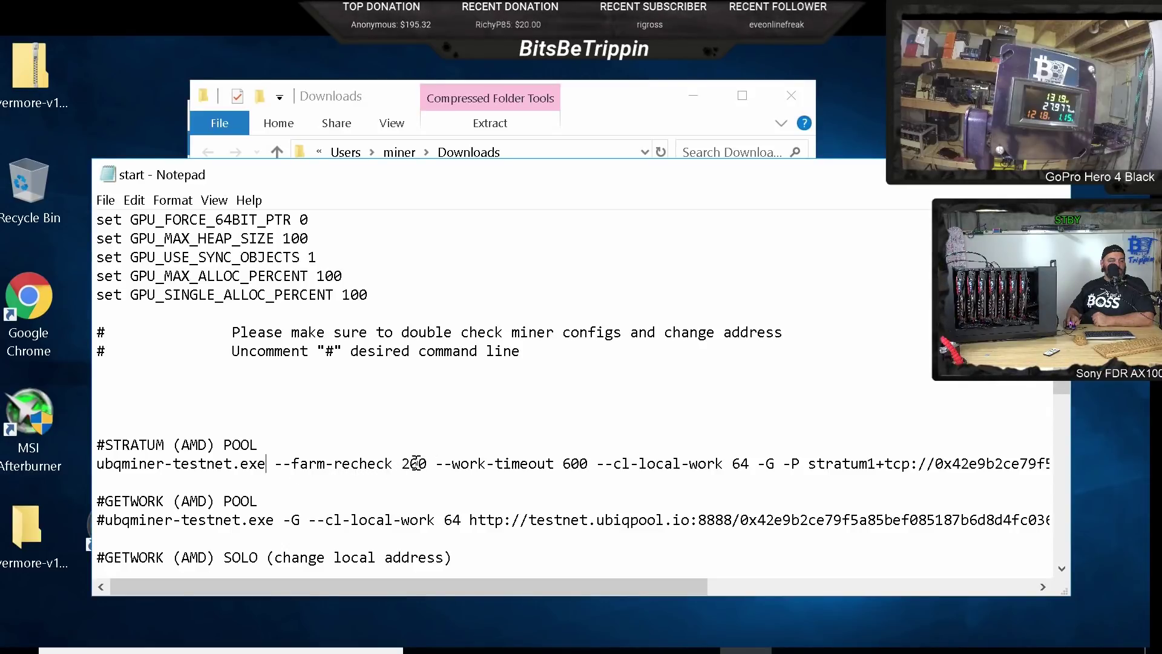
pyautogui.moveTo(620, 585); pyautogui.dragTo(911, 566)
pyautogui.click(766, 451)
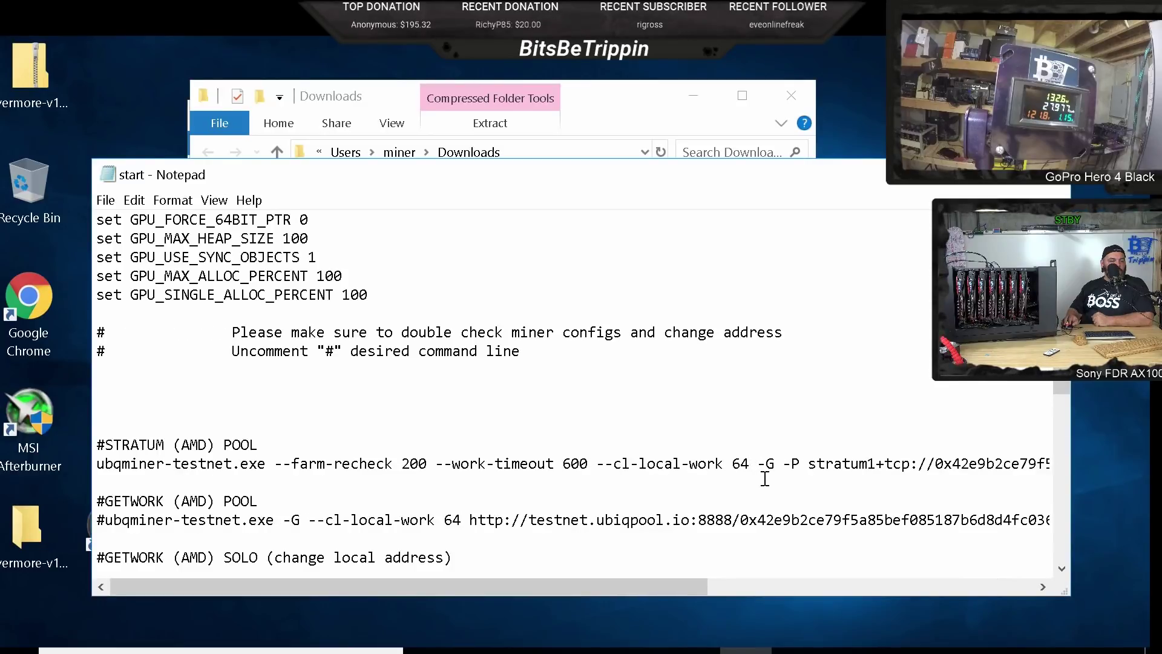
pyautogui.moveTo(543, 583); pyautogui.dragTo(484, 572)
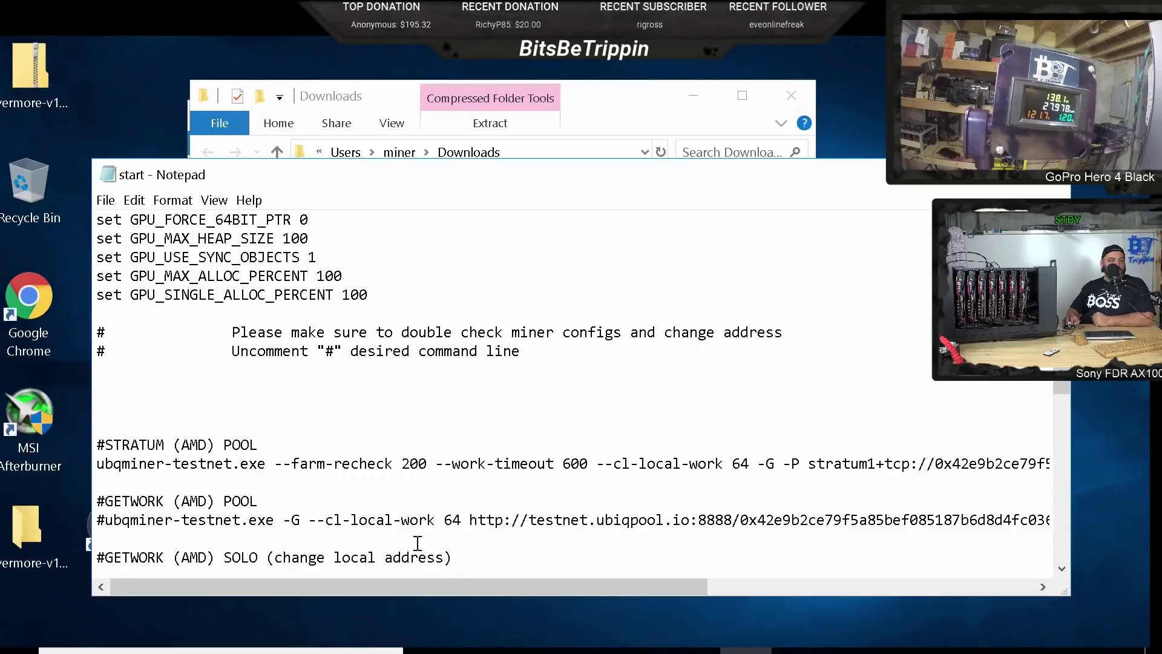
# - Close the batch file and the Downloads folder window, and run the start batch file from bin_ocl_cuda92
pyautogui.doubleClick(108, 176)
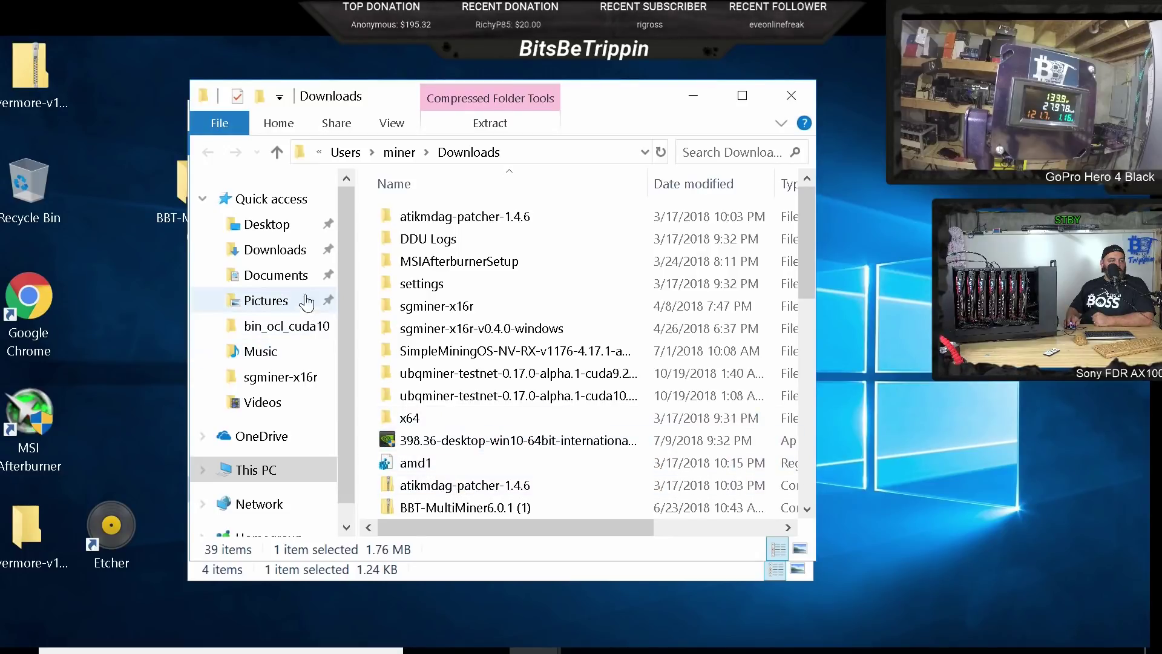
pyautogui.click(808, 85)
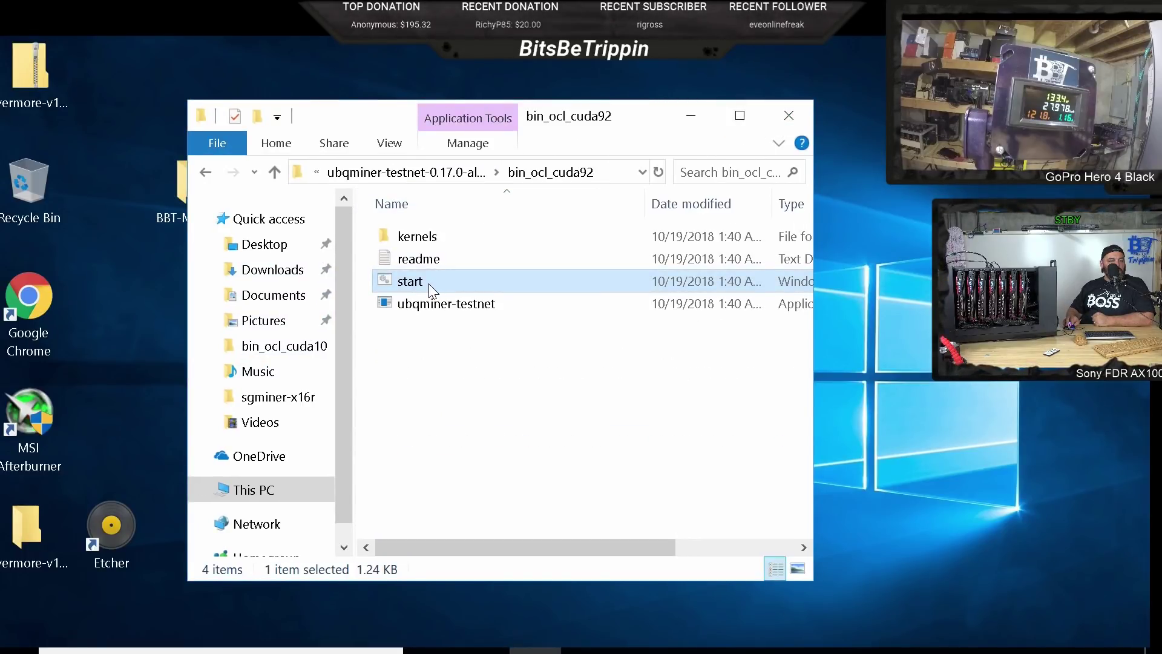
pyautogui.doubleClick(410, 281)
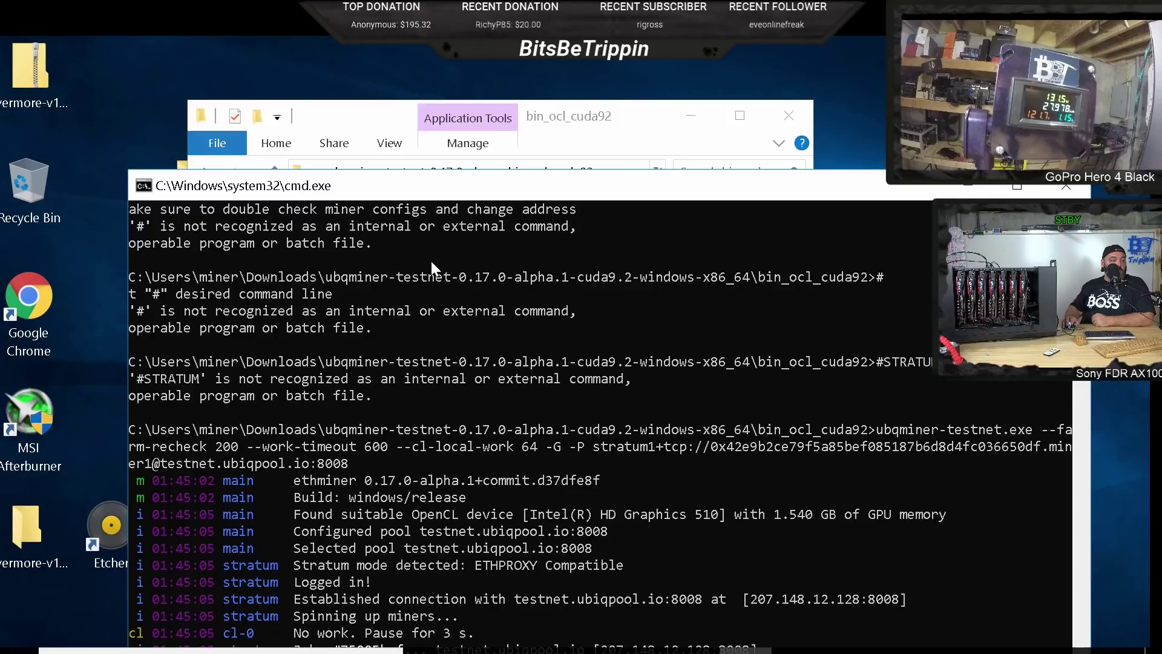
pyautogui.moveTo(462, 192); pyautogui.dragTo(434, 126)
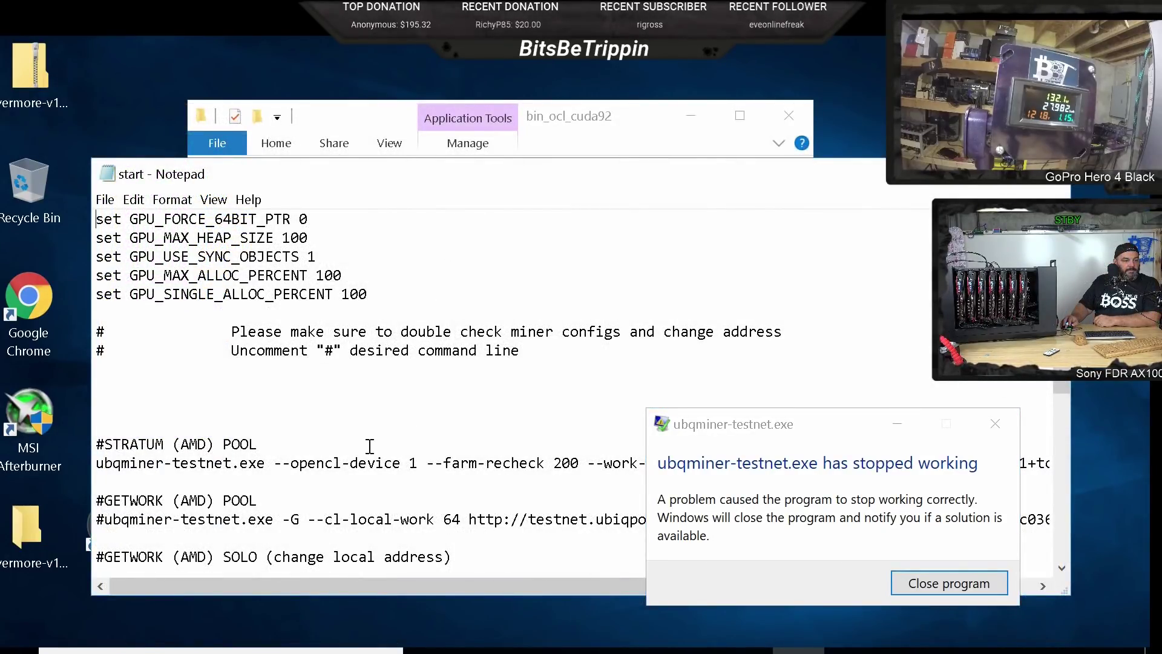
# - Replace "device" with "platform" in the STRATUM (AMD) POOL command so the option reads --opencl-platform 1
pyautogui.moveTo(351, 462); pyautogui.dragTo(401, 463)
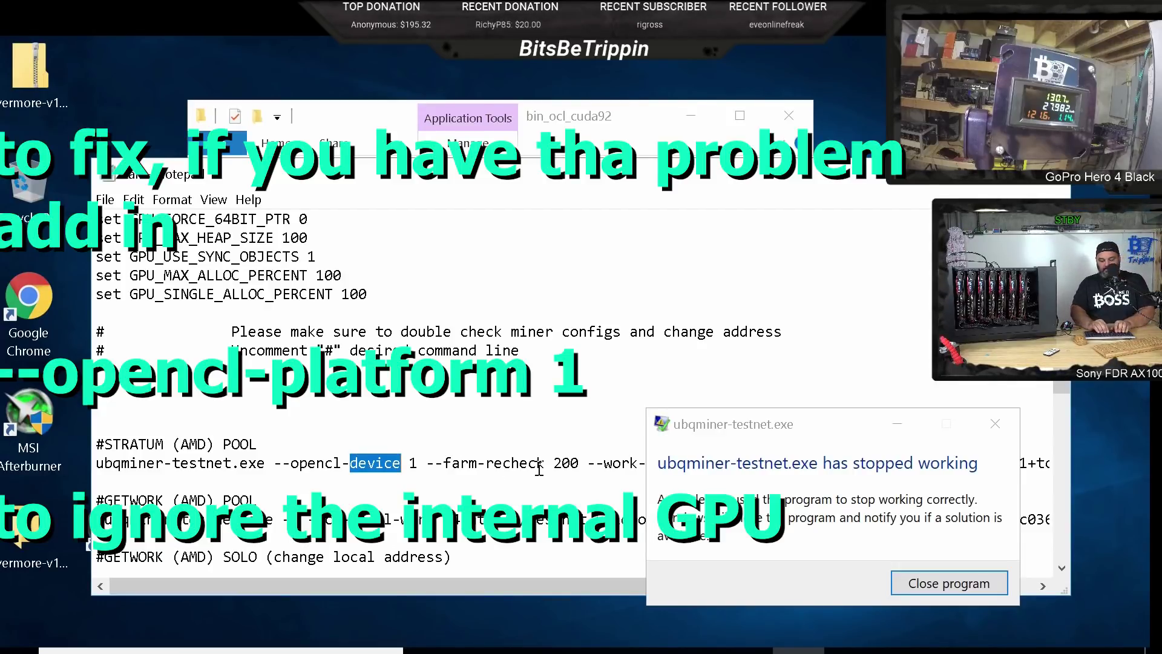
pyautogui.write('platform')
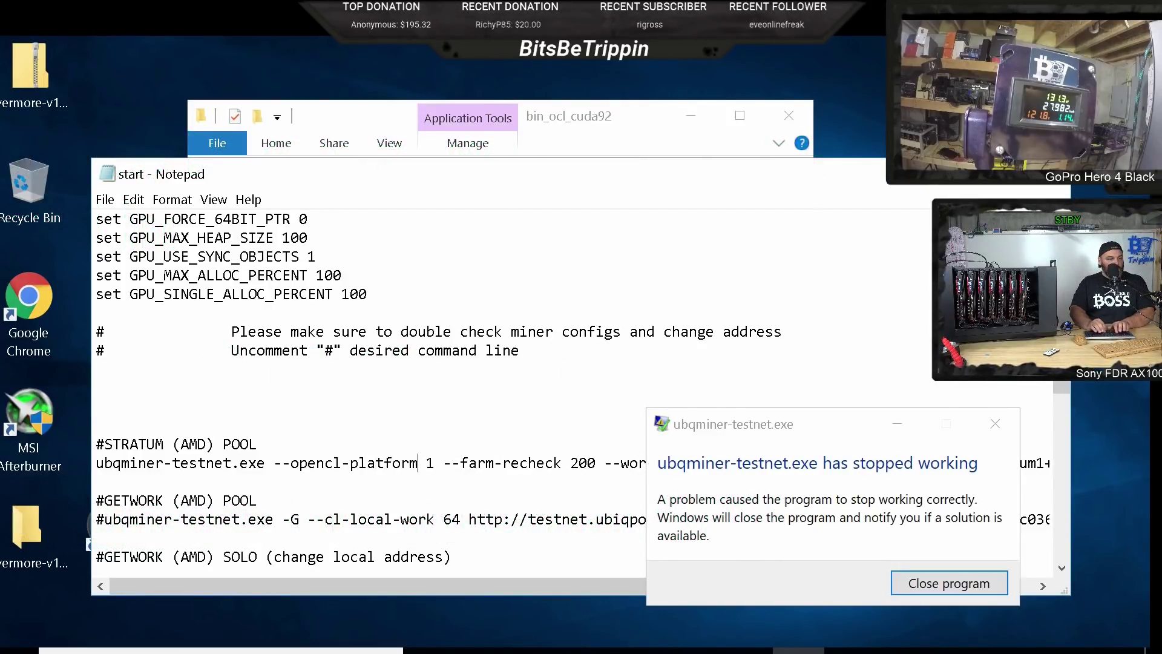